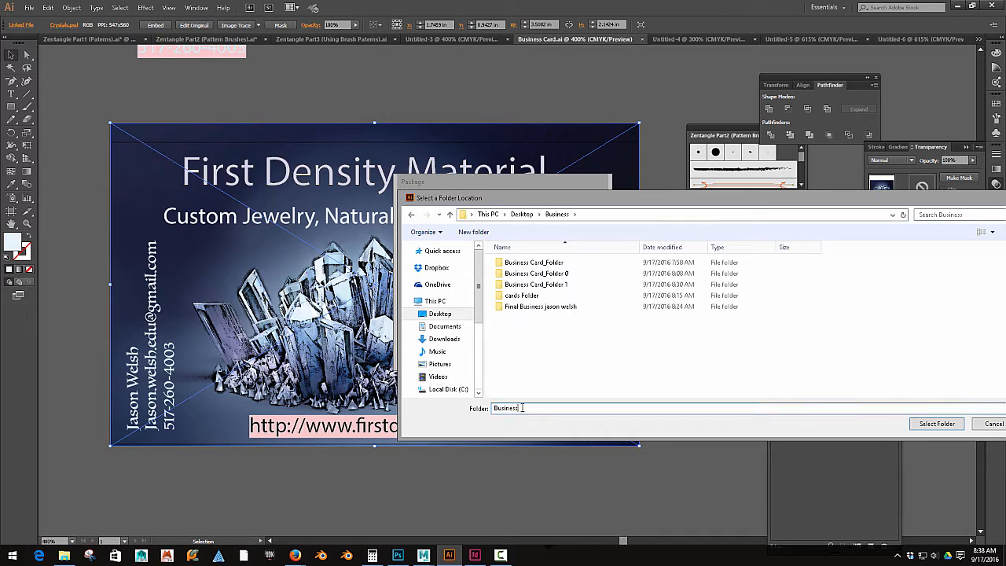
Step: Try to choose a folder named Final Business as the package location
{"action": "double_click", "coordinate": [523, 407]}
{"action": "type", "text": "Final"}
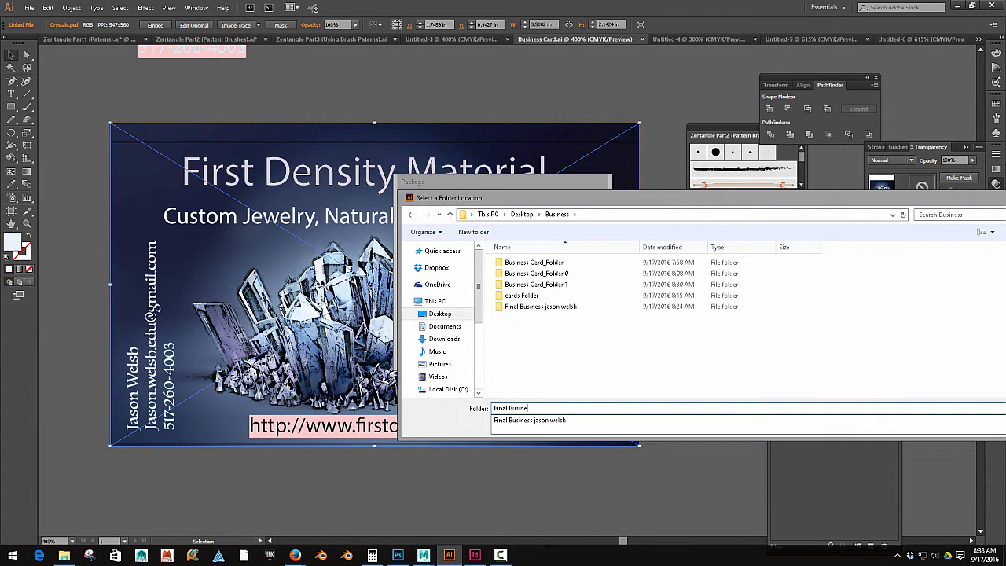
{"action": "left_click_drag", "start_coordinate": [850, 203], "coordinate": [631, 205]}
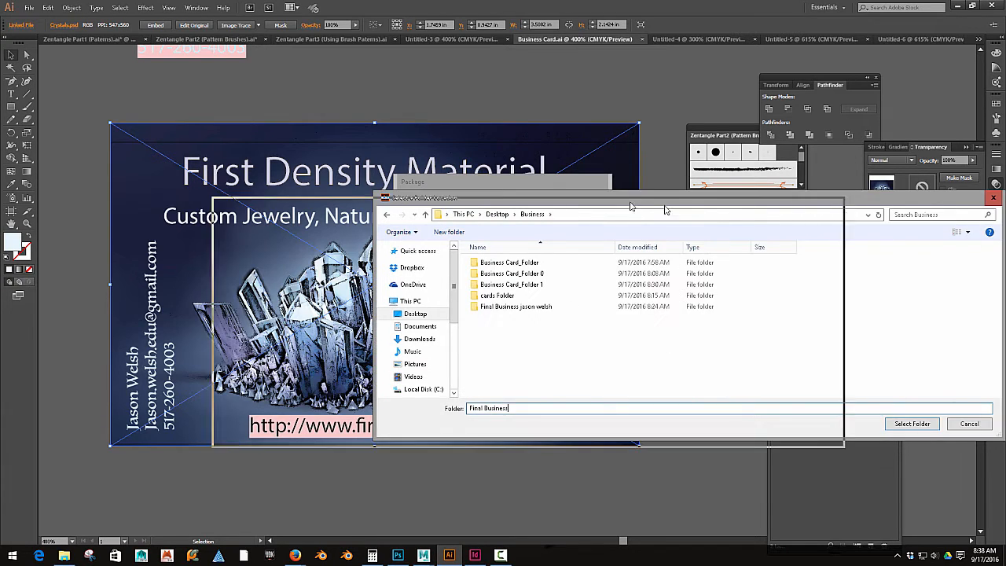
{"action": "left_click", "coordinate": [719, 427]}
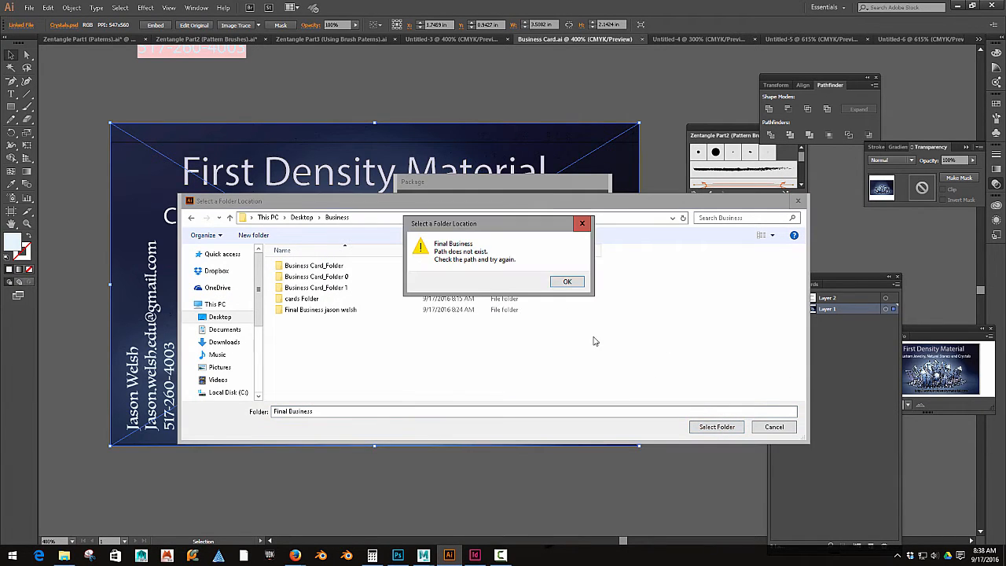
{"action": "left_click", "coordinate": [565, 281]}
Step: Create a new folder named Final Business inside the Business folder and select it as the package location
{"action": "right_click", "coordinate": [283, 352]}
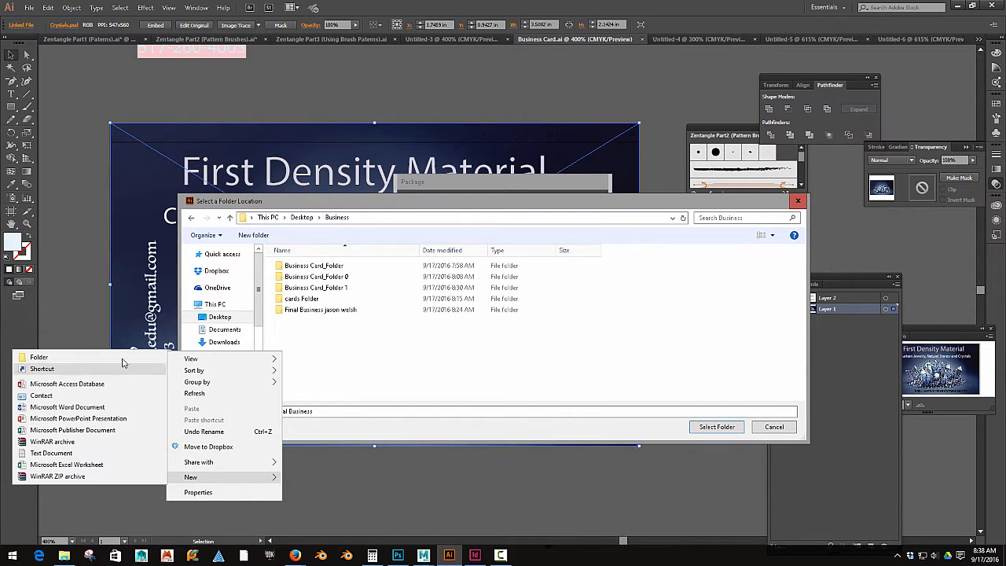
{"action": "left_click", "coordinate": [47, 363]}
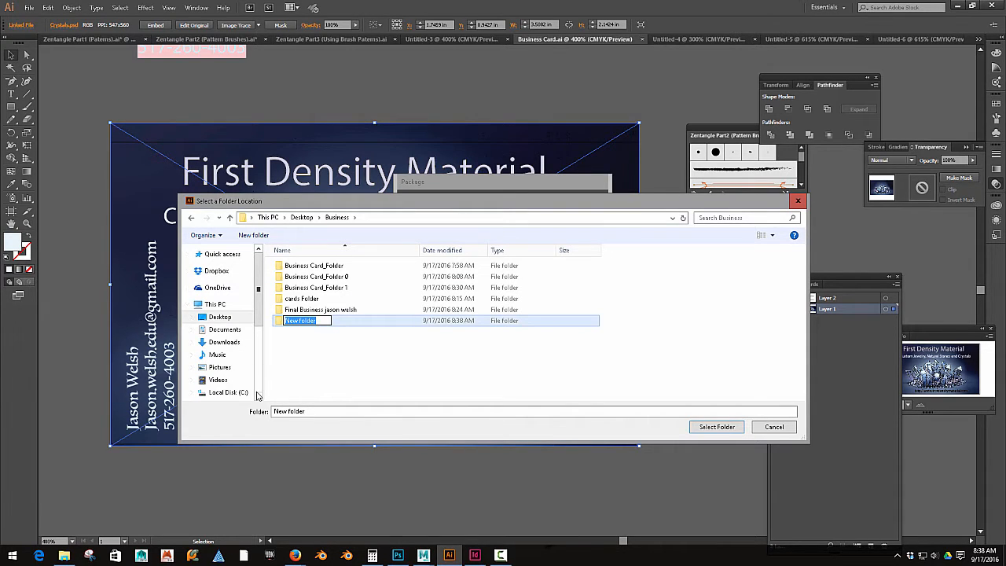
{"action": "type", "text": "Final Business"}
{"action": "key", "text": "Return"}
{"action": "double_click", "coordinate": [313, 310]}
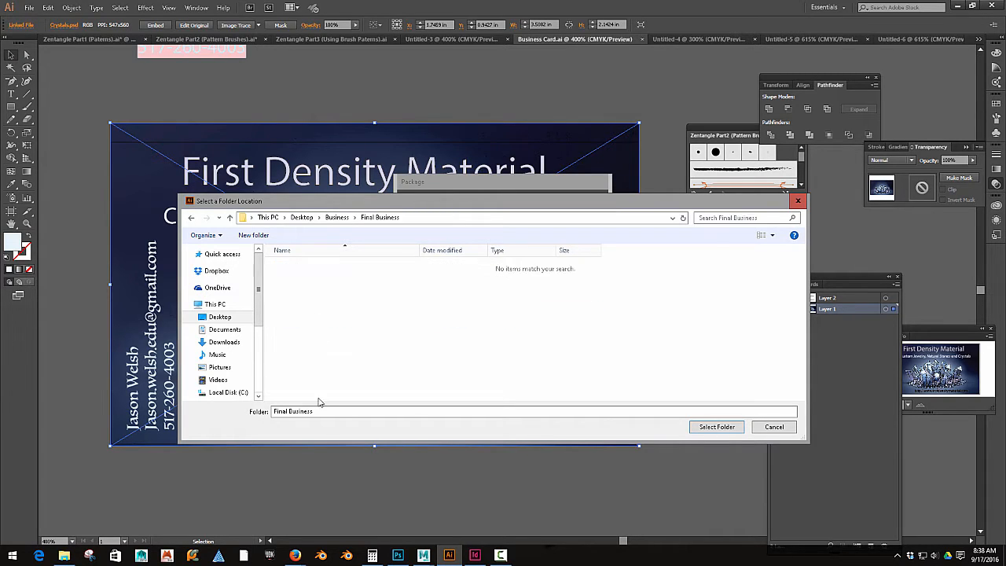
{"action": "left_click", "coordinate": [716, 427]}
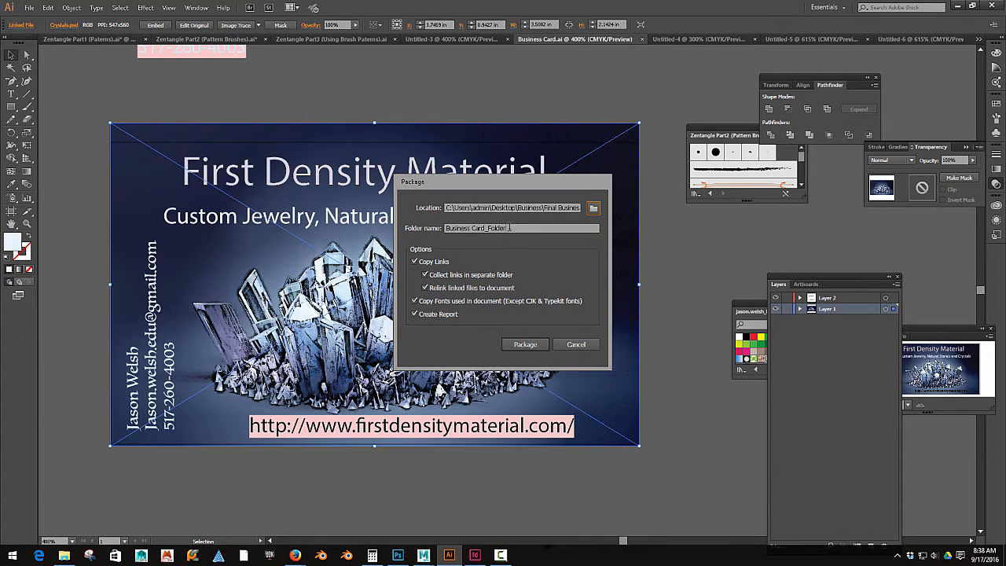
Step: Name the package folder final design, package the document, and dismiss the missing-fonts warning
{"action": "left_click_drag", "start_coordinate": [509, 227], "coordinate": [421, 227]}
{"action": "type", "text": "final design"}
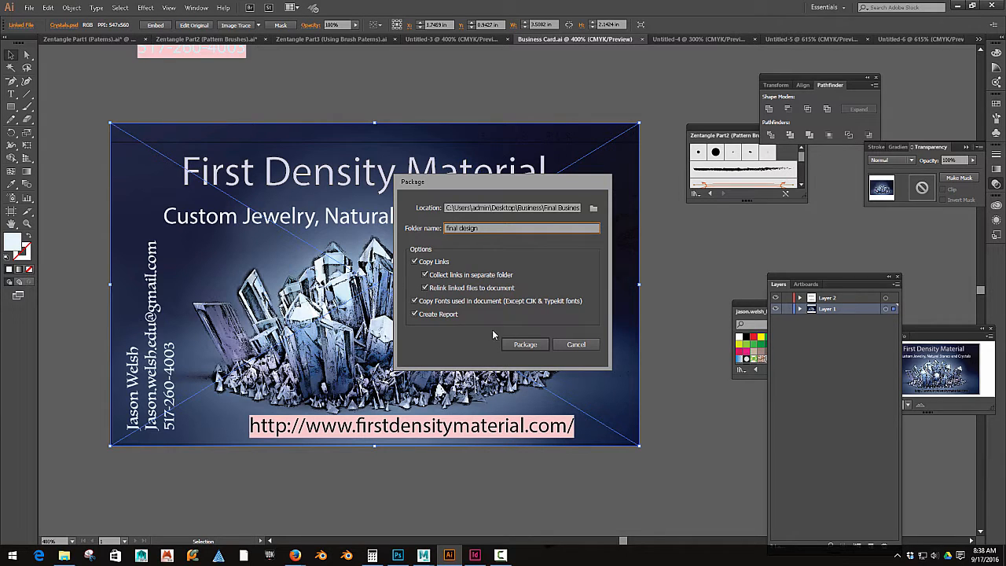
{"action": "left_click", "coordinate": [523, 344]}
{"action": "left_click", "coordinate": [547, 315]}
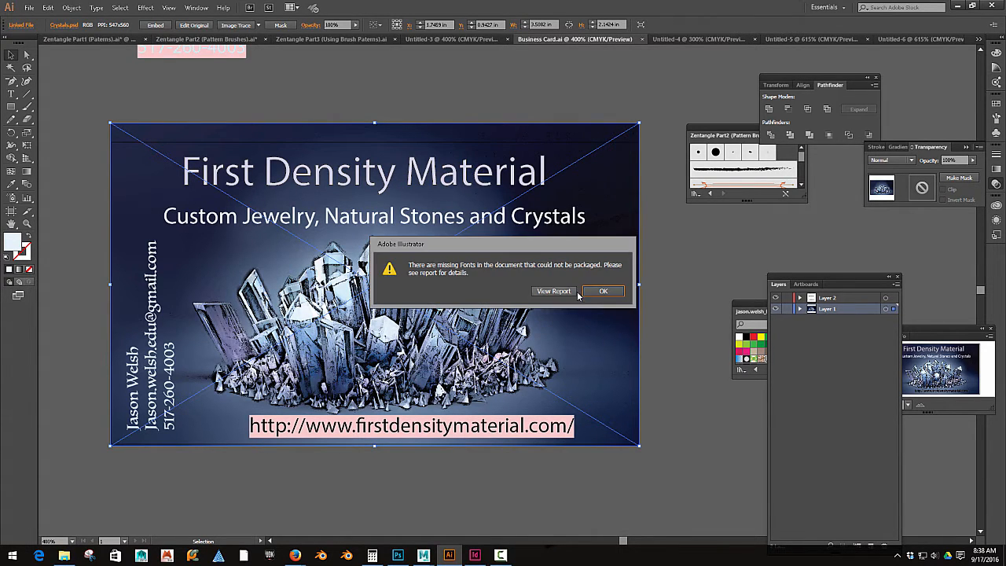
{"action": "left_click", "coordinate": [599, 295]}
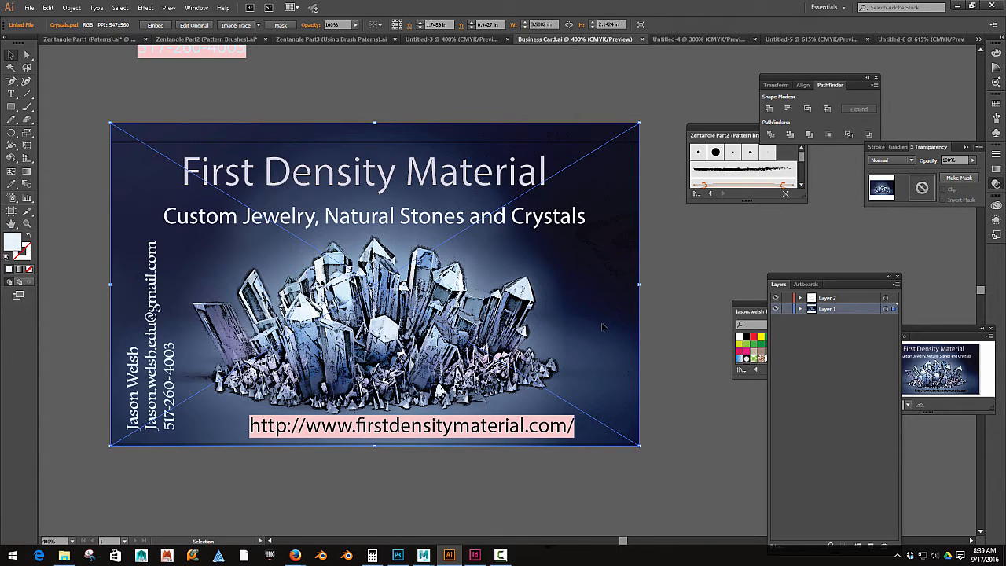
Step: Deselect the artwork, switch to InDesign and start a new document
{"action": "left_click", "coordinate": [649, 350]}
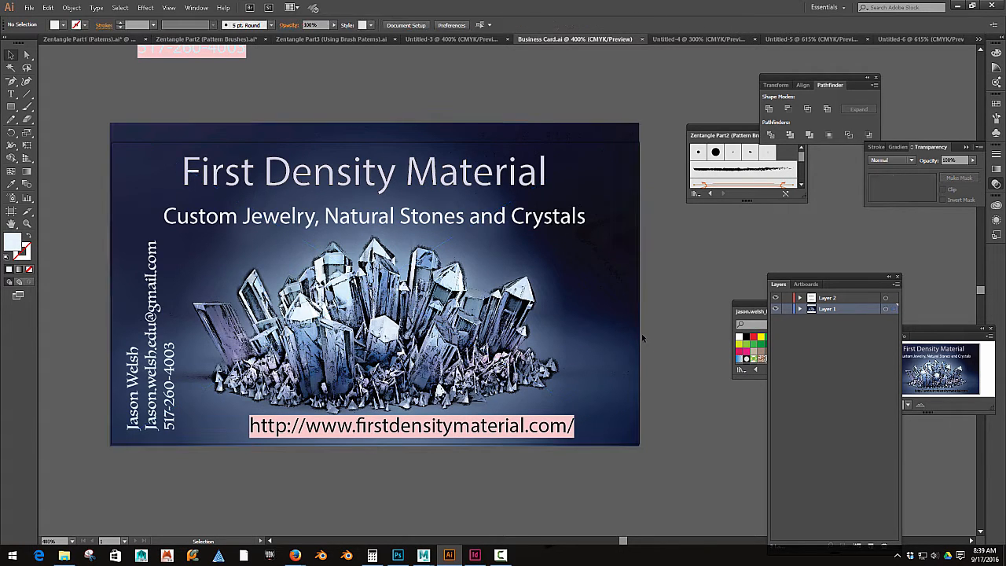
{"action": "left_click", "coordinate": [475, 557]}
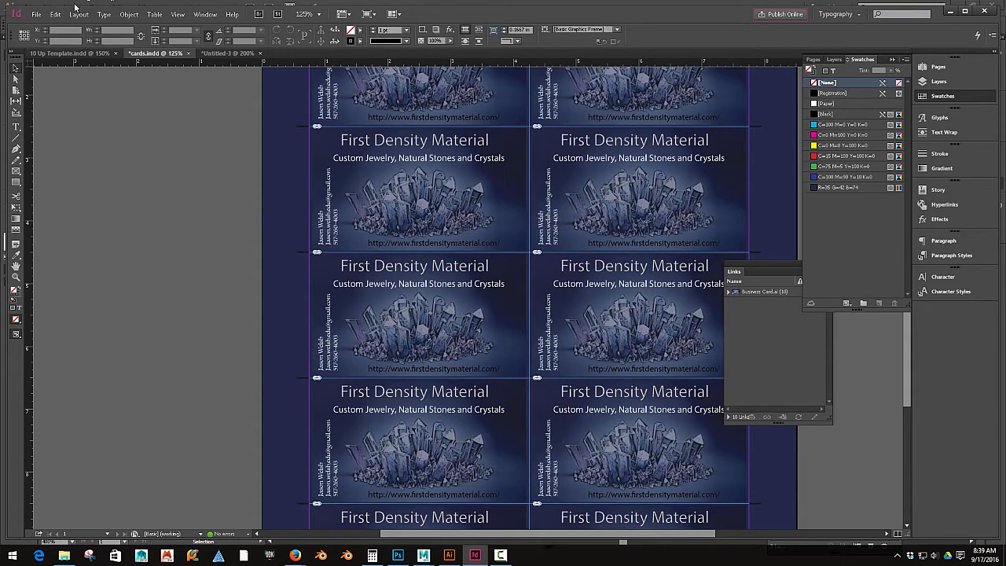
{"action": "left_click", "coordinate": [37, 15]}
{"action": "mouse_move", "coordinate": [146, 29]}
{"action": "left_click", "coordinate": [212, 30]}
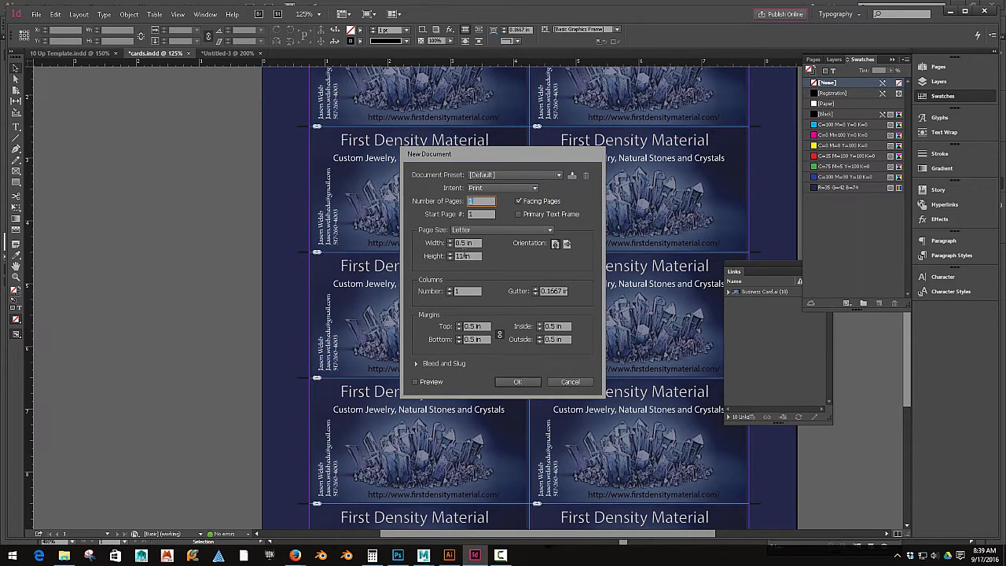
Step: Unlink the margins, set inside and outside margins to 0.75 in, turn off Facing Pages and create the document
{"action": "left_click", "coordinate": [499, 335]}
{"action": "key", "text": "Tab"}
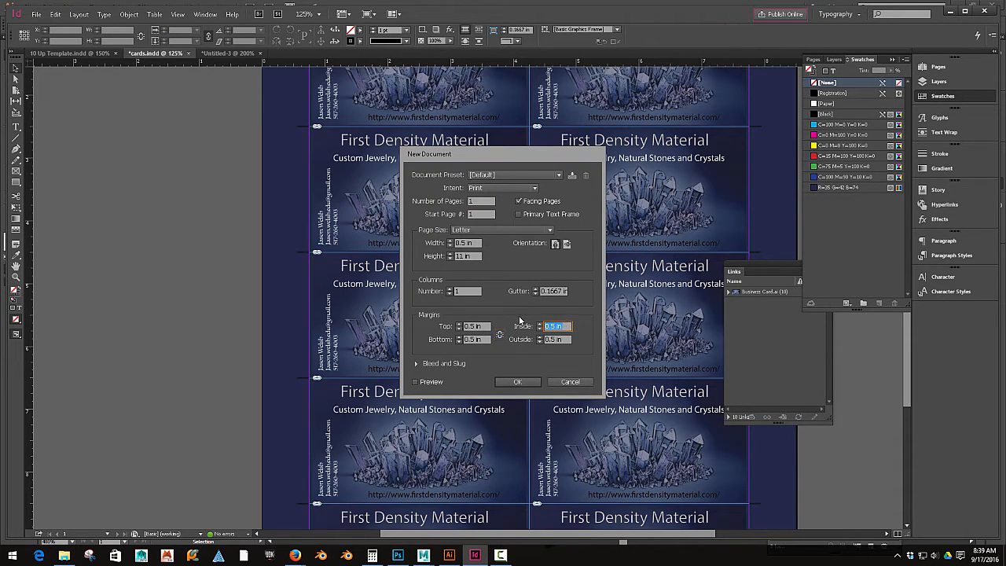
{"action": "type", "text": ".75"}
{"action": "key", "text": "Tab"}
{"action": "left_click_drag", "start_coordinate": [560, 338], "coordinate": [525, 339]}
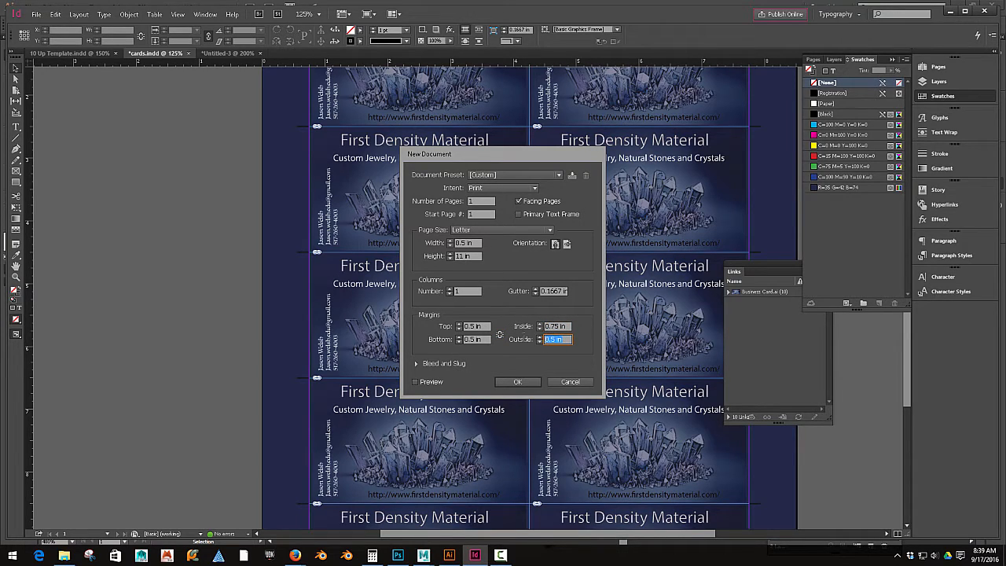
{"action": "type", "text": ".75"}
{"action": "left_click", "coordinate": [476, 326]}
{"action": "left_click", "coordinate": [518, 202]}
{"action": "left_click", "coordinate": [516, 382]}
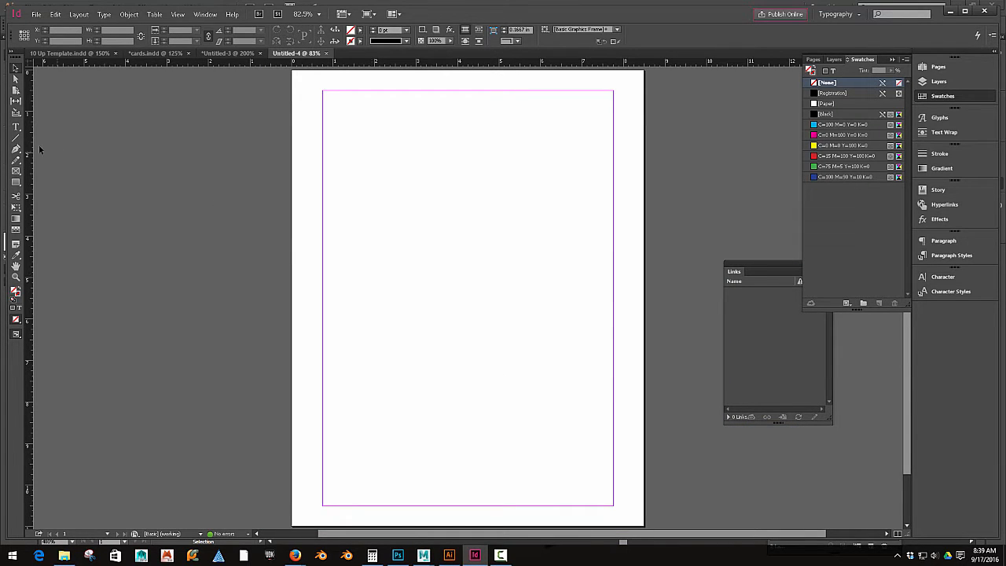
Step: Draw a rectangle at the top-left margin corner and set it to 3.5 in wide by 2 in high
{"action": "left_click", "coordinate": [16, 182]}
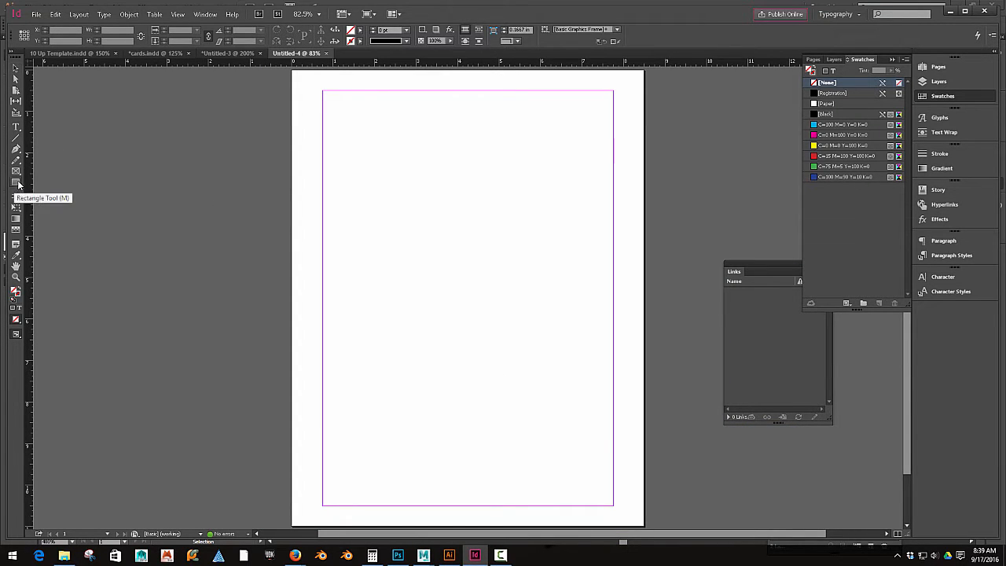
{"action": "mouse_move", "coordinate": [322, 92]}
{"action": "left_mouse_down"}
{"action": "mouse_move", "coordinate": [371, 103]}
{"action": "mouse_move", "coordinate": [439, 157]}
{"action": "mouse_move", "coordinate": [458, 159]}
{"action": "left_mouse_up"}
{"action": "left_click", "coordinate": [110, 29]}
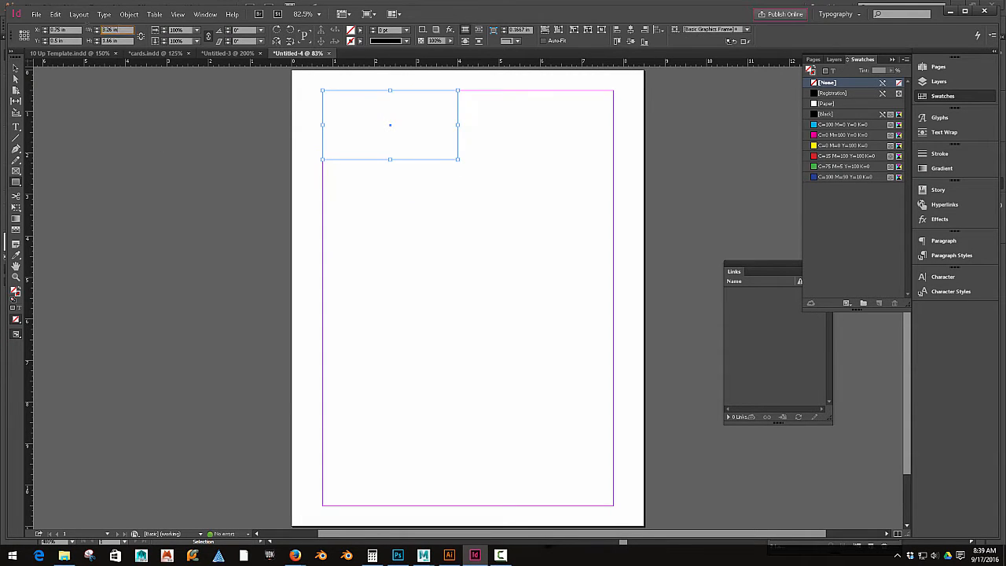
{"action": "type", "text": "3.5"}
{"action": "key", "text": "Tab"}
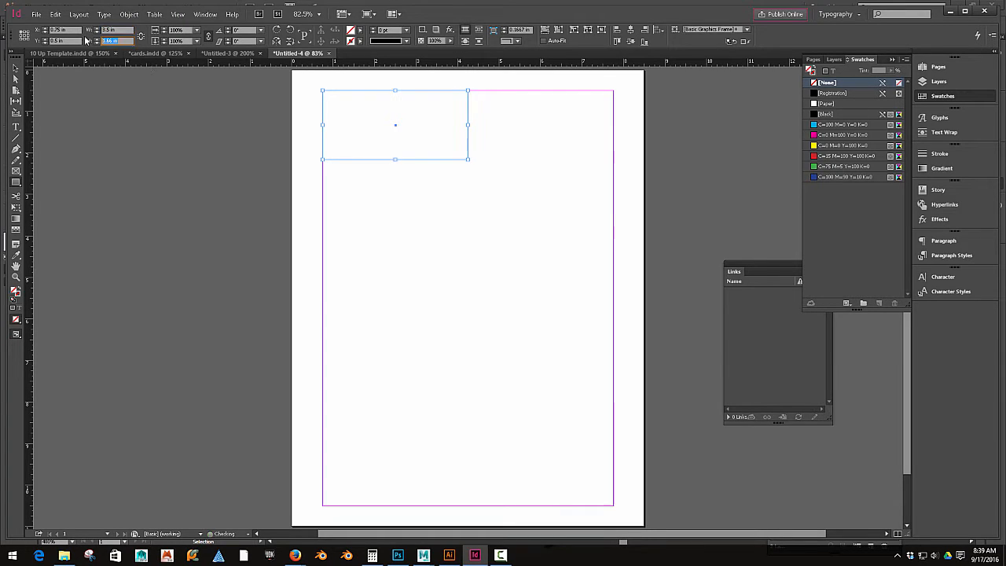
{"action": "type", "text": "2"}
{"action": "key", "text": "Tab"}
Step: Place Business Card.ai from the Final Business > final design folder into the rectangle
{"action": "left_click", "coordinate": [16, 68]}
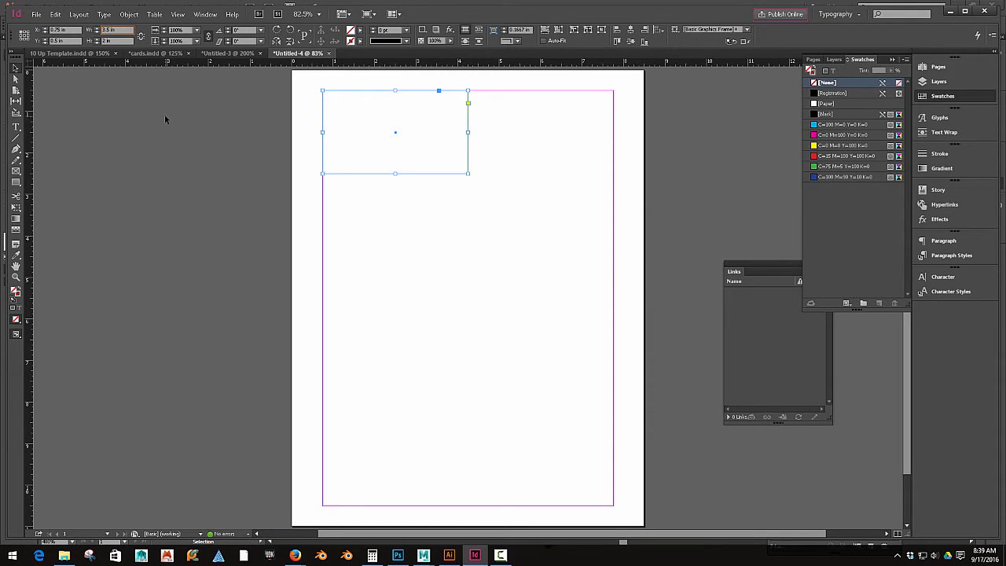
{"action": "left_click", "coordinate": [37, 15]}
{"action": "left_click", "coordinate": [110, 164]}
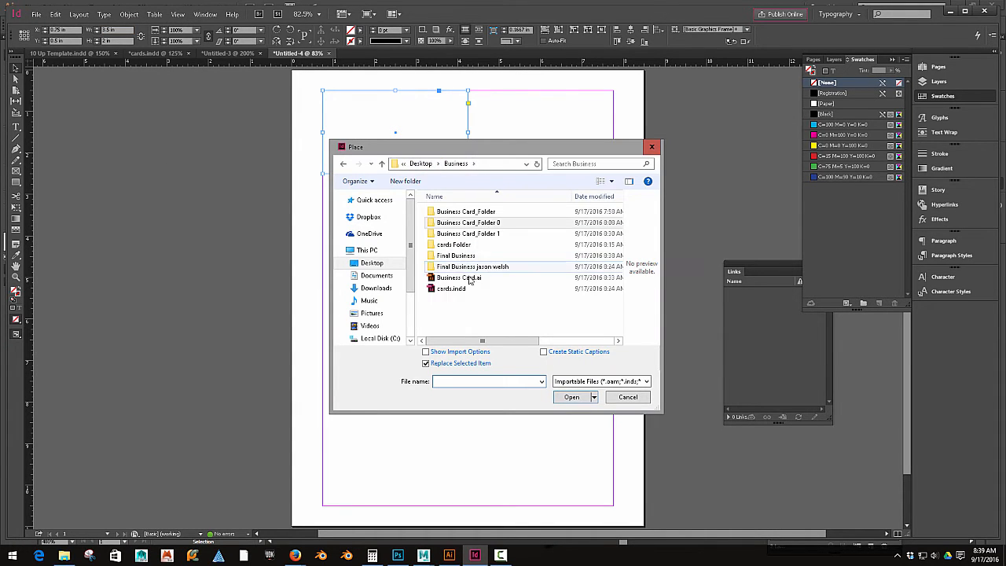
{"action": "double_click", "coordinate": [452, 256]}
{"action": "double_click", "coordinate": [451, 214]}
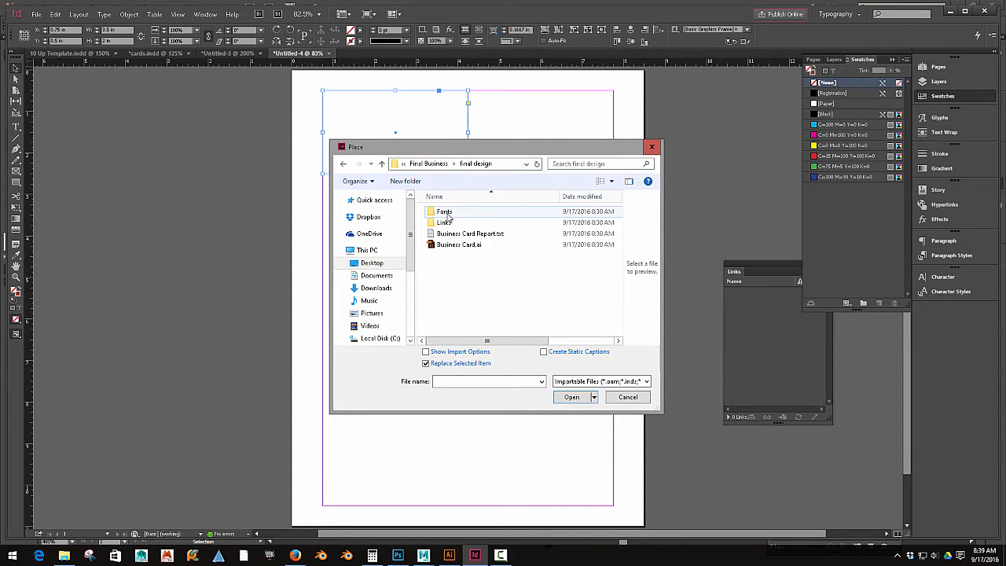
{"action": "left_click", "coordinate": [456, 245]}
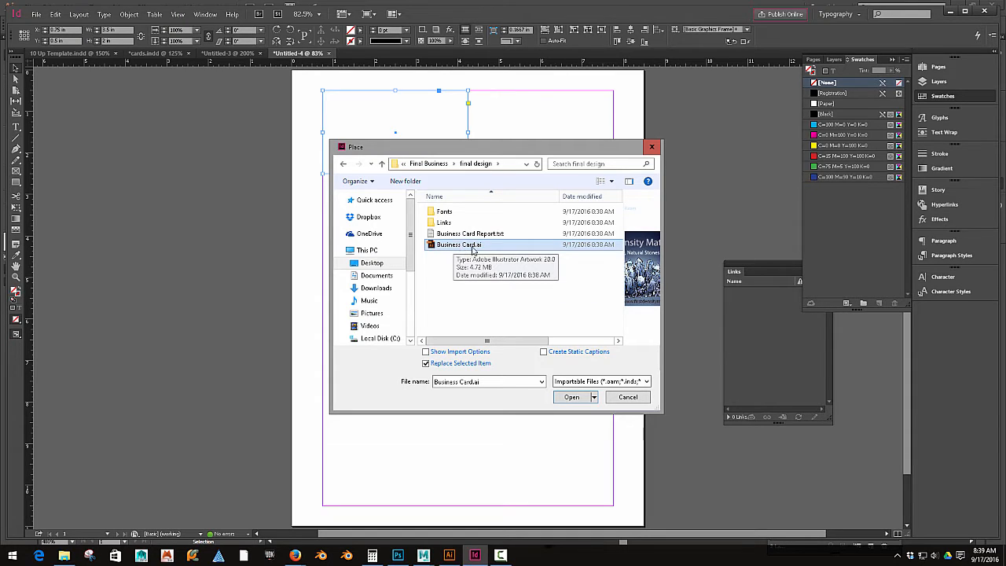
{"action": "double_click", "coordinate": [473, 250]}
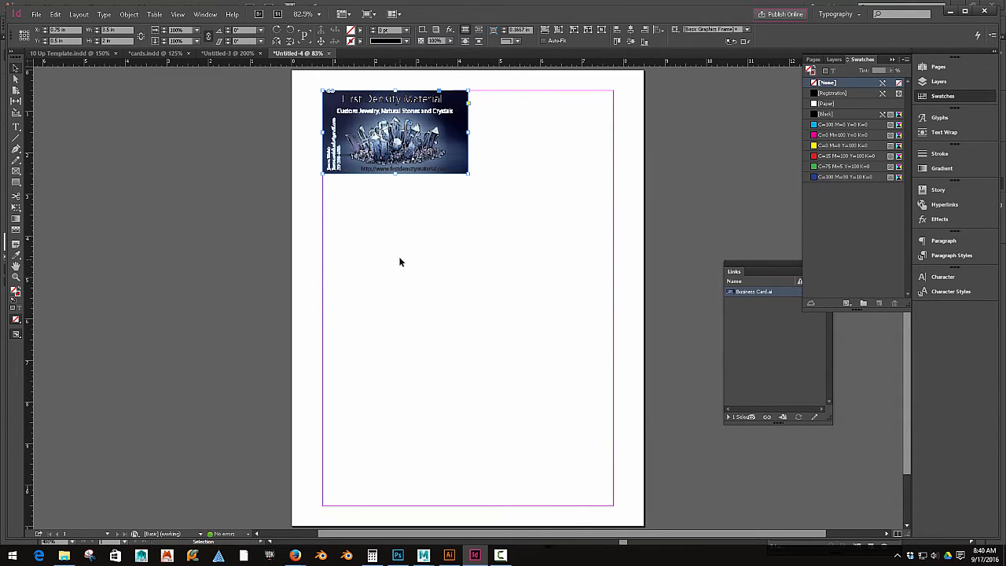
Step: Compare High Quality Display and Typical Display performance on the placed business card
{"action": "scroll", "coordinate": [398, 255], "scroll_direction": "up", "scroll_amount": 4}
{"action": "left_click_drag", "start_coordinate": [398, 255], "coordinate": [428, 392]}
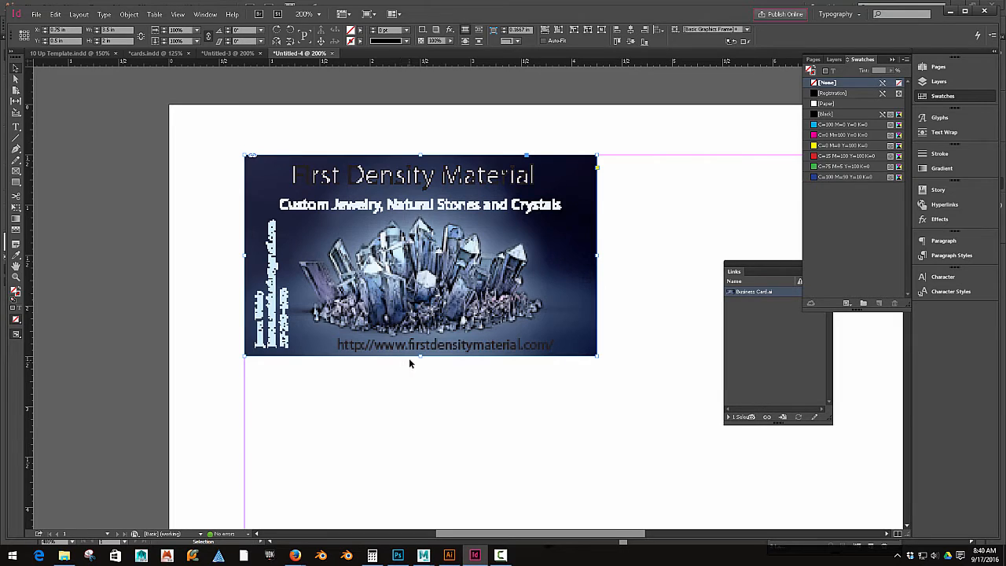
{"action": "left_click", "coordinate": [178, 14]}
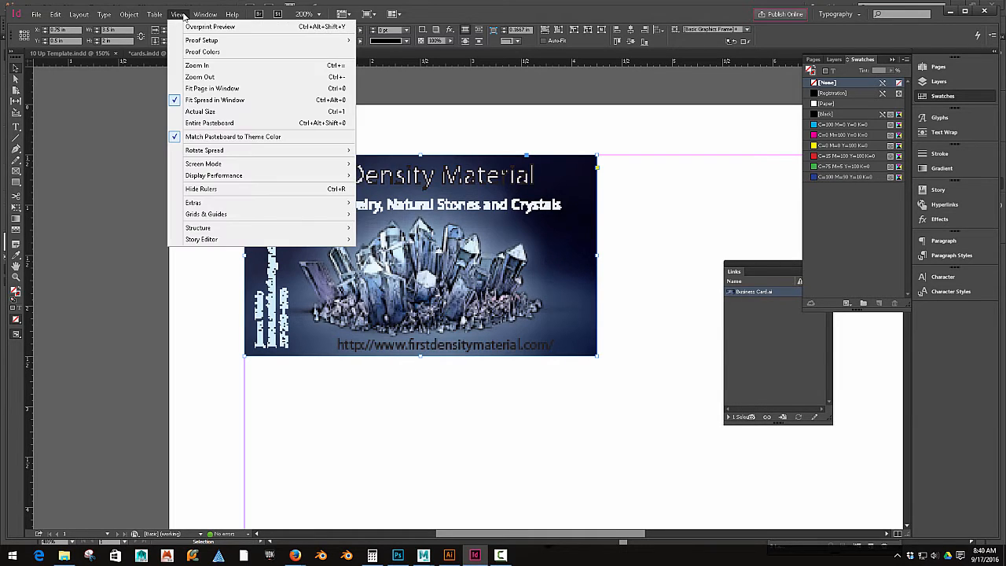
{"action": "mouse_move", "coordinate": [205, 180]}
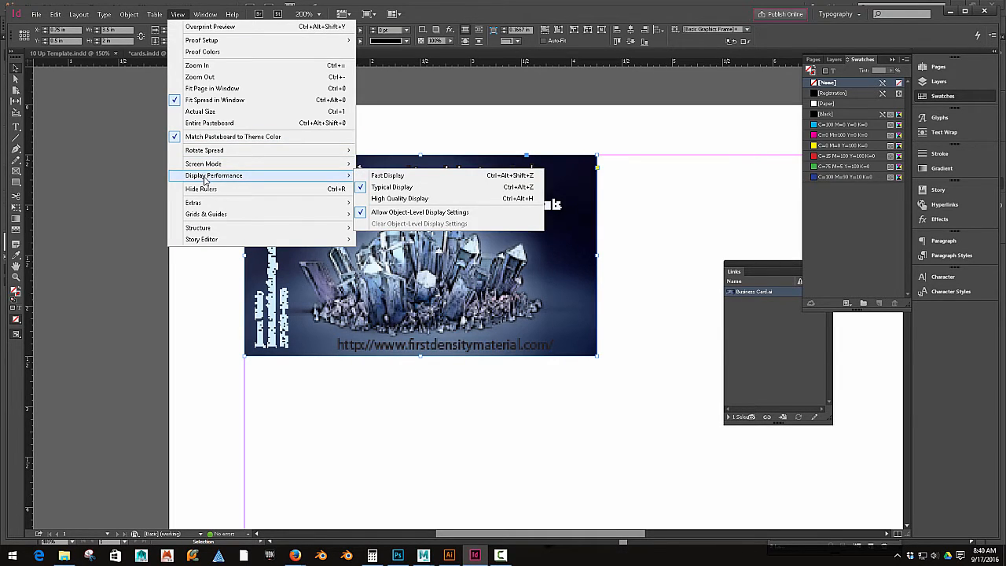
{"action": "left_click", "coordinate": [396, 199]}
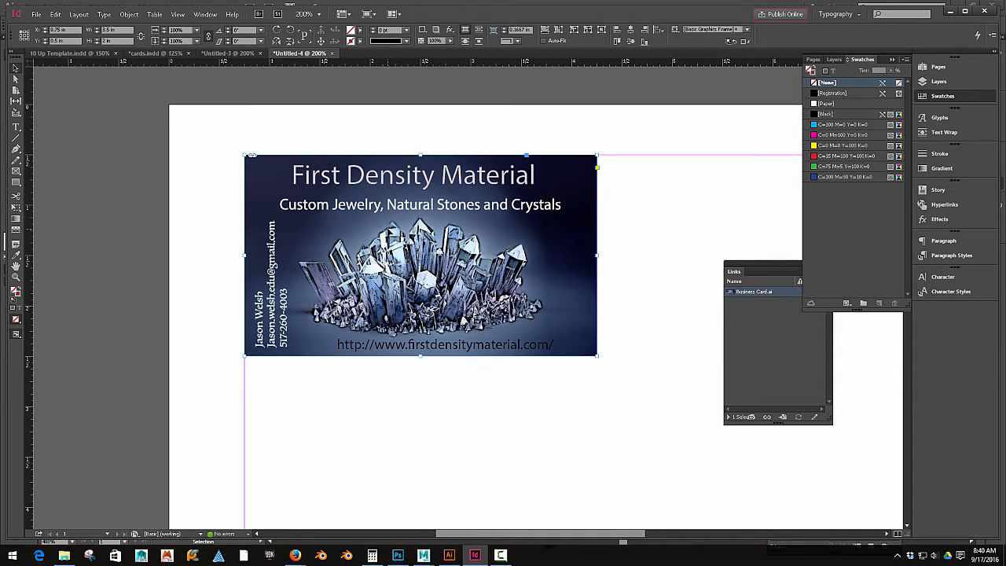
{"action": "left_click", "coordinate": [178, 14]}
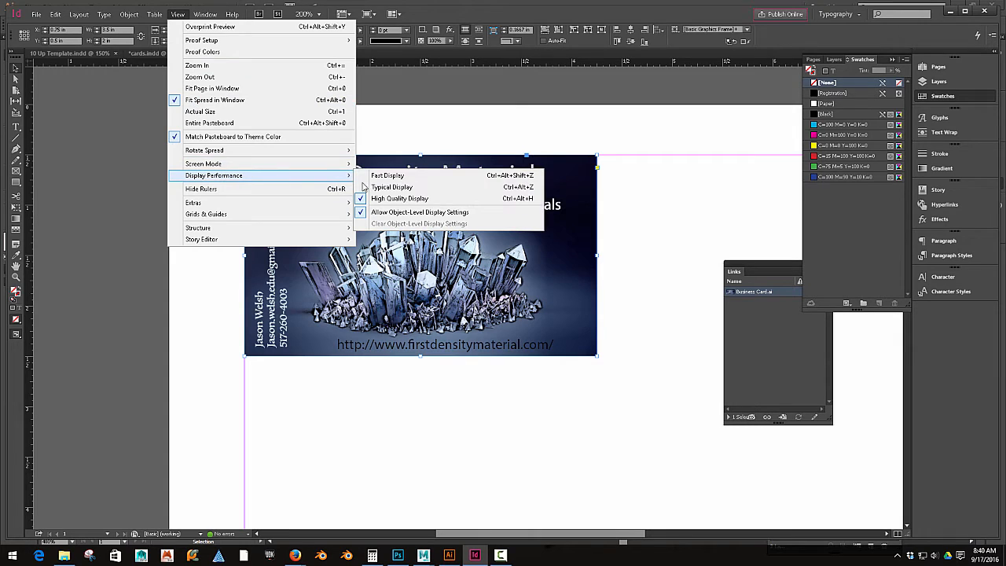
{"action": "left_click", "coordinate": [401, 186]}
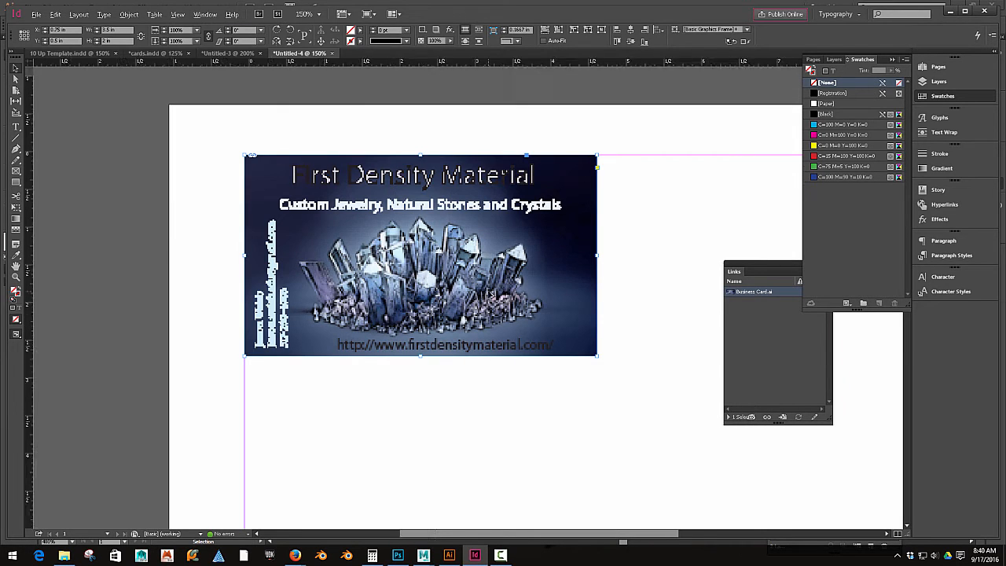
Step: Resize the placed artwork inside its frame from its top-right corner with the Direct Selection tool
{"action": "key", "text": "ctrl+1"}
{"action": "scroll", "coordinate": [584, 324], "scroll_direction": "right", "scroll_amount": 1}
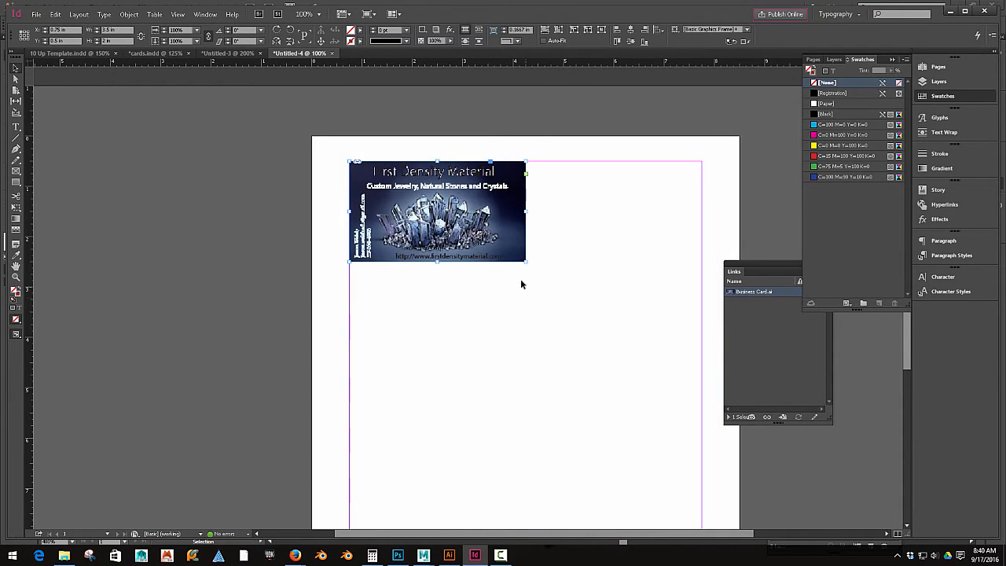
{"action": "scroll", "coordinate": [509, 267], "scroll_direction": "up", "scroll_amount": 4}
{"action": "left_click_drag", "start_coordinate": [490, 208], "coordinate": [591, 382]}
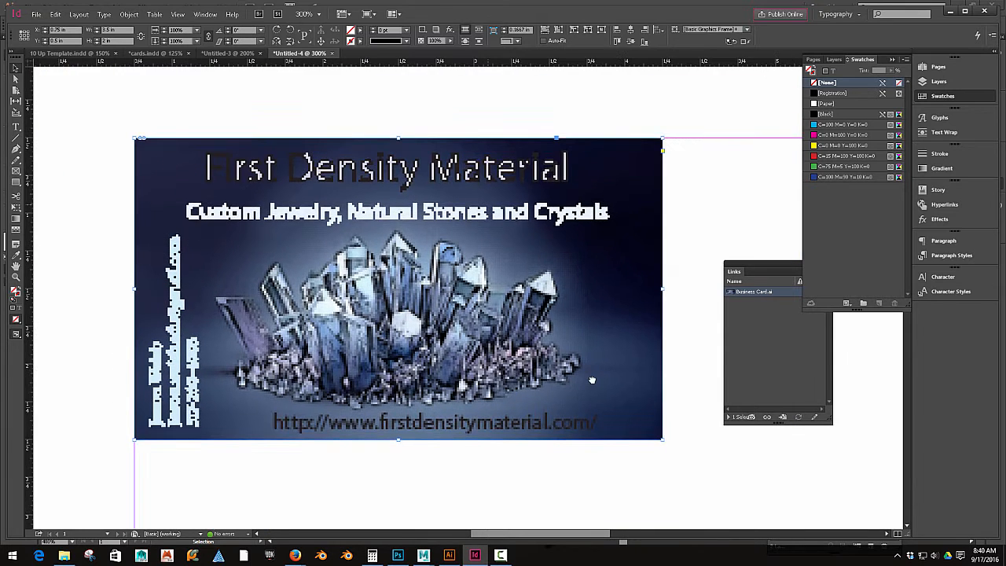
{"action": "left_click", "coordinate": [16, 80]}
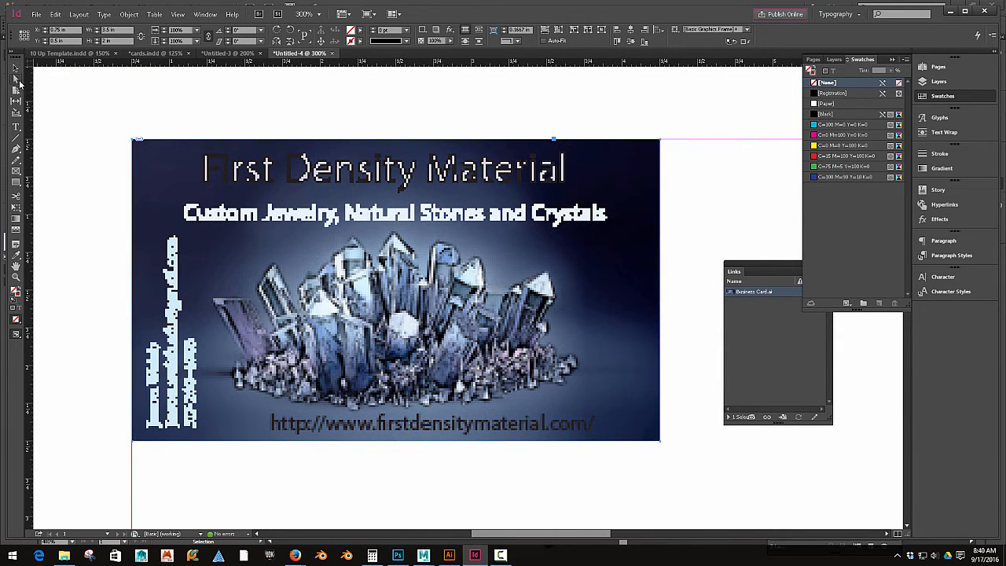
{"action": "left_click", "coordinate": [644, 172]}
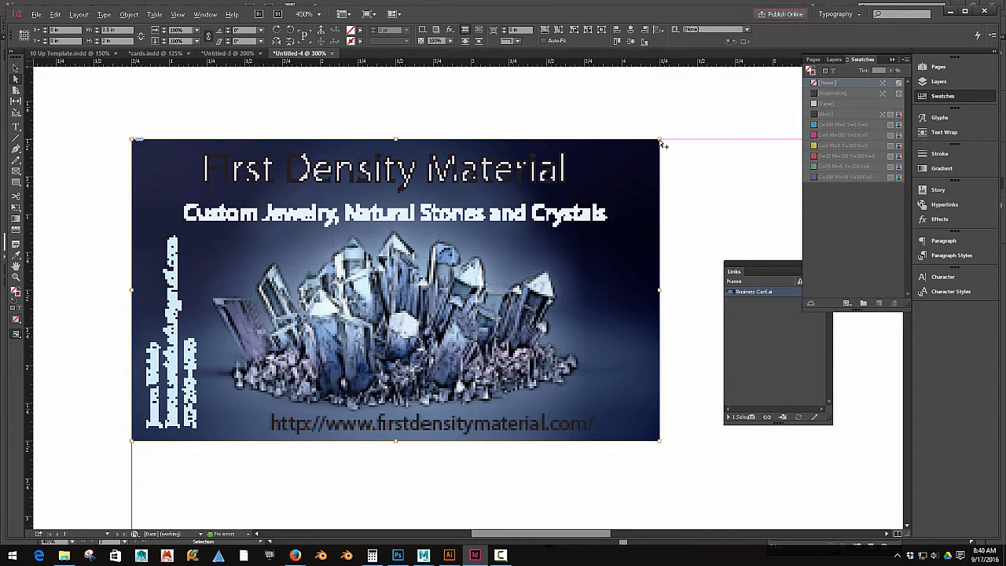
{"action": "scroll", "coordinate": [661, 139], "scroll_direction": "up", "scroll_amount": 1}
{"action": "left_click_drag", "start_coordinate": [660, 142], "coordinate": [645, 160]}
{"action": "left_click", "coordinate": [691, 233]}
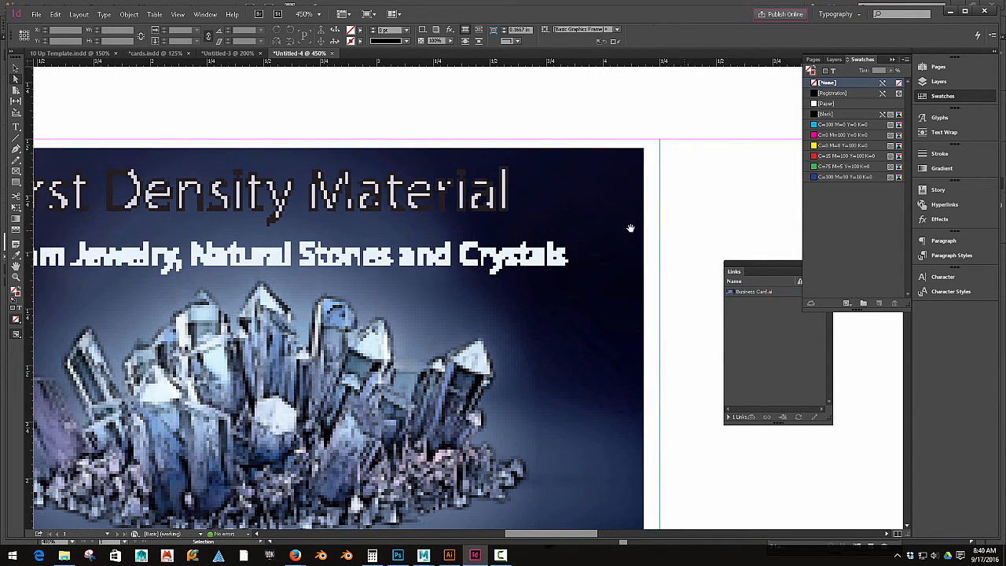
Step: Look at the with-bleed versus without-bleed example image in the browser
{"action": "scroll", "coordinate": [602, 240], "scroll_direction": "down", "scroll_amount": 2}
{"action": "scroll", "coordinate": [604, 242], "scroll_direction": "down", "scroll_amount": 2}
{"action": "scroll", "coordinate": [604, 241], "scroll_direction": "up", "scroll_amount": 1}
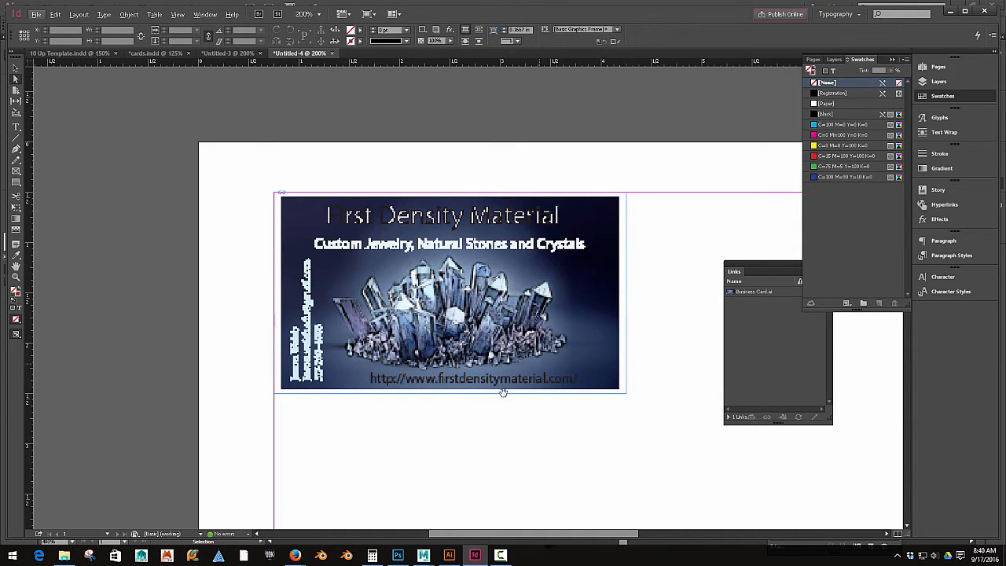
{"action": "mouse_move", "coordinate": [300, 560]}
{"action": "left_click", "coordinate": [385, 515]}
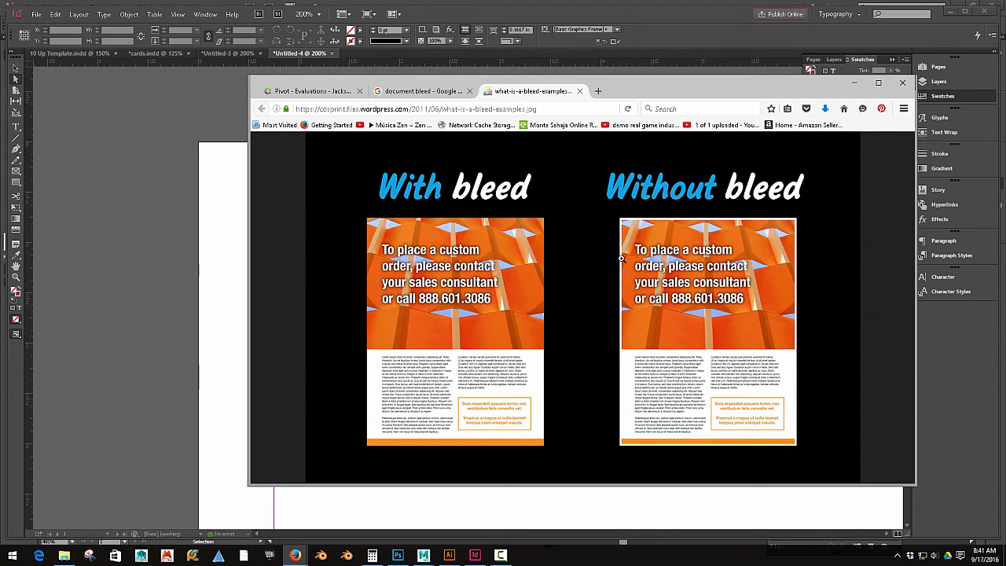
{"action": "left_click", "coordinate": [116, 210]}
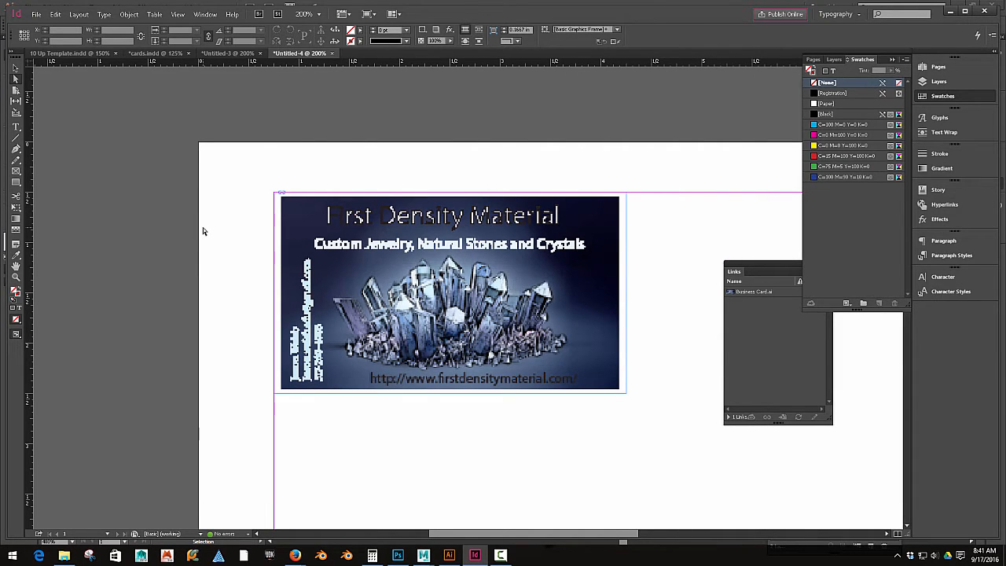
Step: Step and repeat the business card into a grid of 5 rows by 2 columns with 2 in vertical and 3.5 in horizontal offsets
{"action": "scroll", "coordinate": [203, 230], "scroll_direction": "down", "scroll_amount": 1}
{"action": "scroll", "coordinate": [206, 233], "scroll_direction": "down", "scroll_amount": 1}
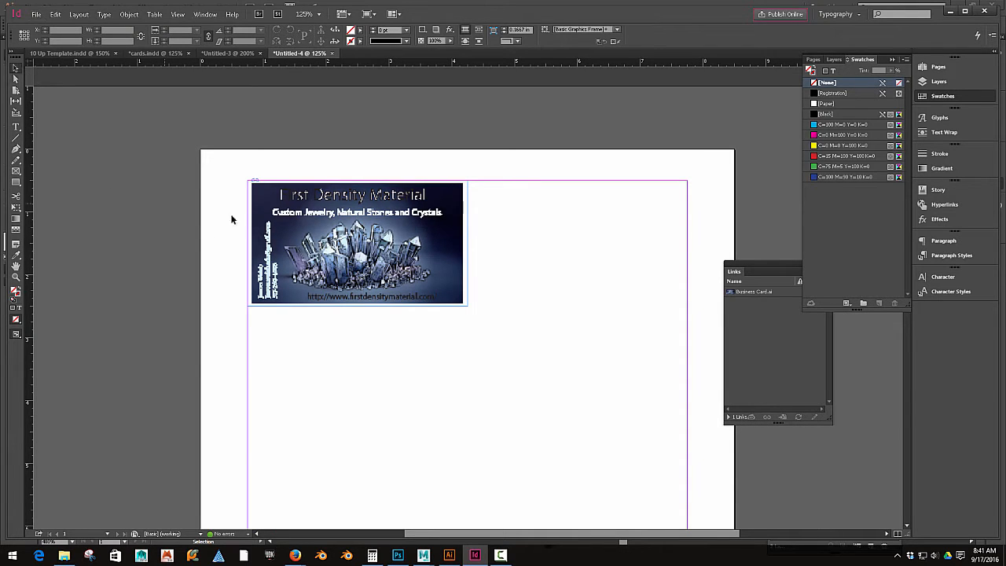
{"action": "left_click", "coordinate": [360, 253]}
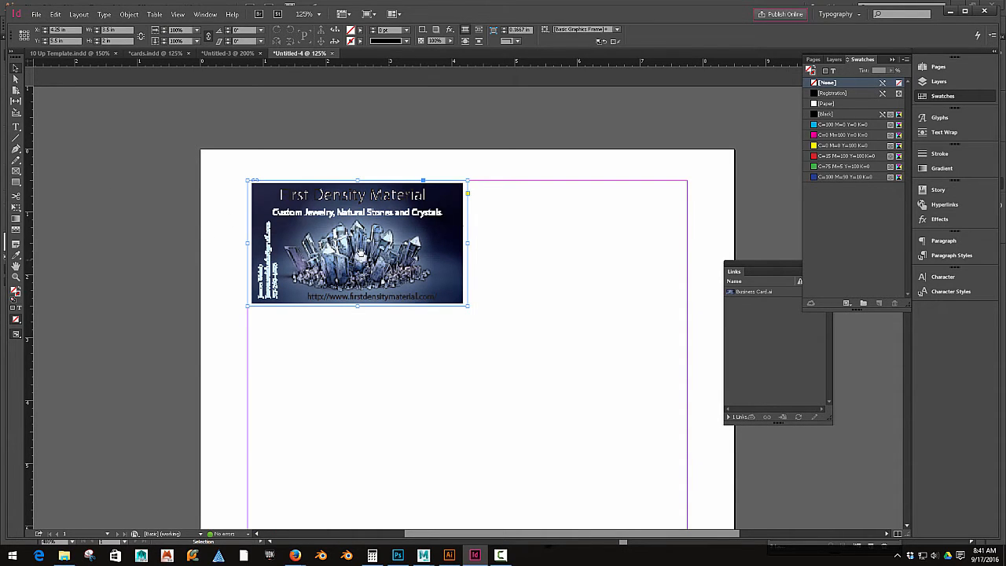
{"action": "left_click", "coordinate": [55, 16]}
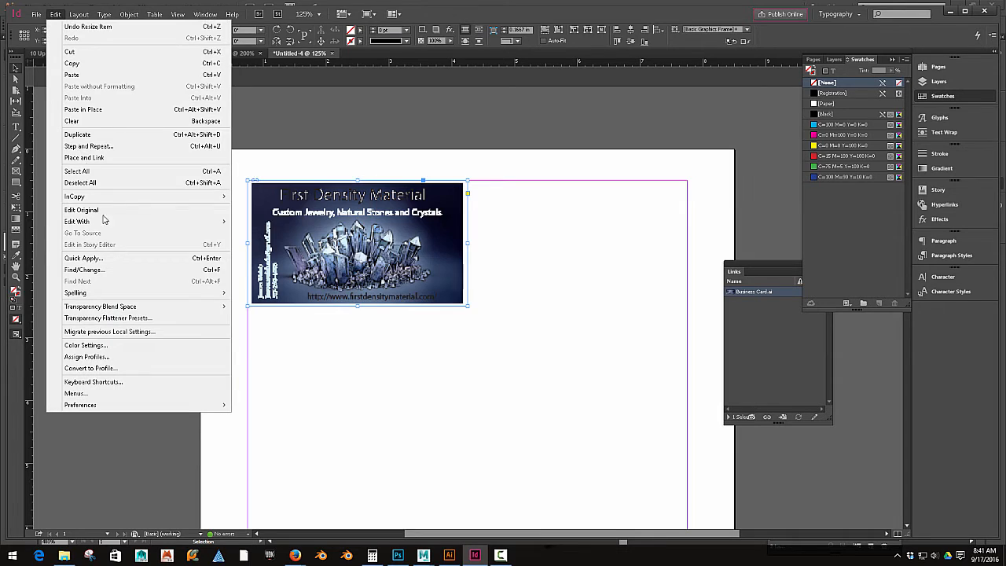
{"action": "left_click", "coordinate": [114, 149]}
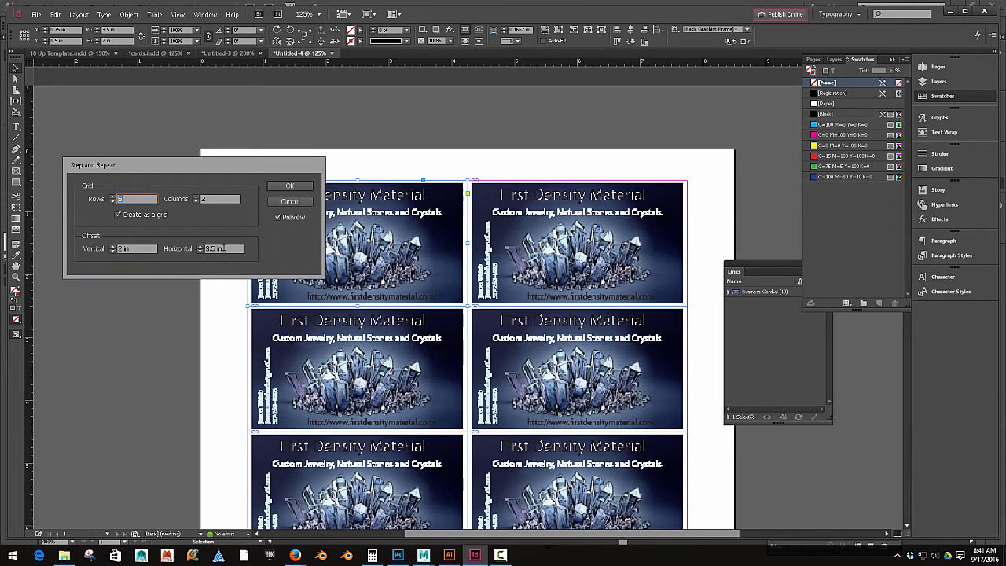
{"action": "left_click", "coordinate": [290, 186]}
Step: Create a new layer in the Layers panel
{"action": "scroll", "coordinate": [470, 319], "scroll_direction": "down", "scroll_amount": 1}
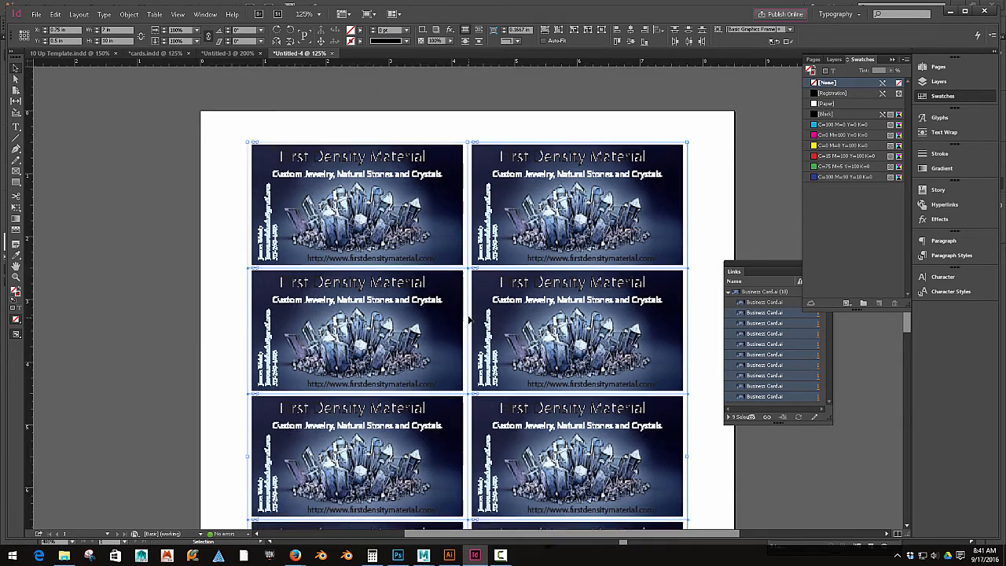
{"action": "scroll", "coordinate": [469, 319], "scroll_direction": "down", "scroll_amount": 4}
{"action": "scroll", "coordinate": [469, 318], "scroll_direction": "up", "scroll_amount": 8}
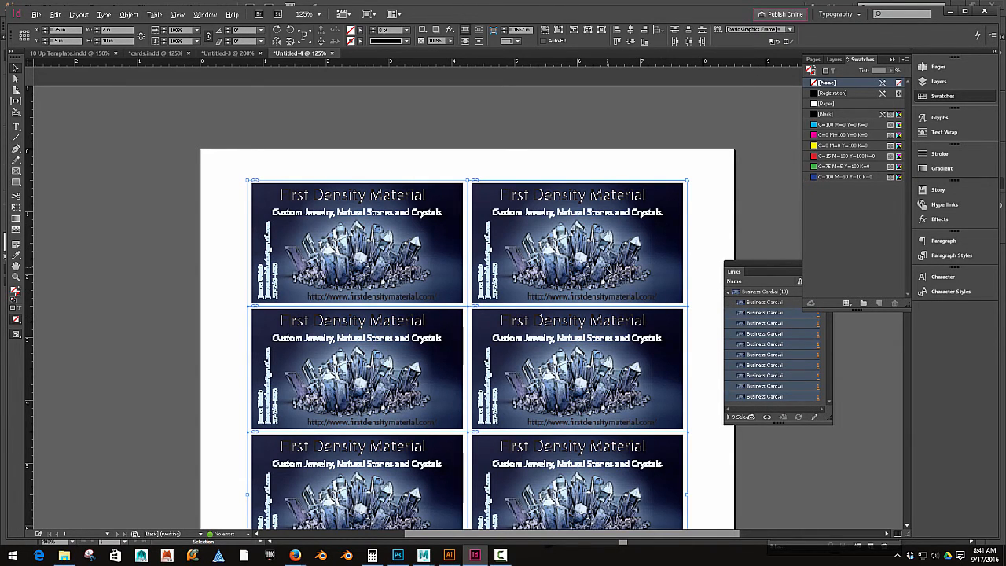
{"action": "scroll", "coordinate": [608, 270], "scroll_direction": "up", "scroll_amount": 3}
{"action": "left_click_drag", "start_coordinate": [626, 279], "coordinate": [530, 310]}
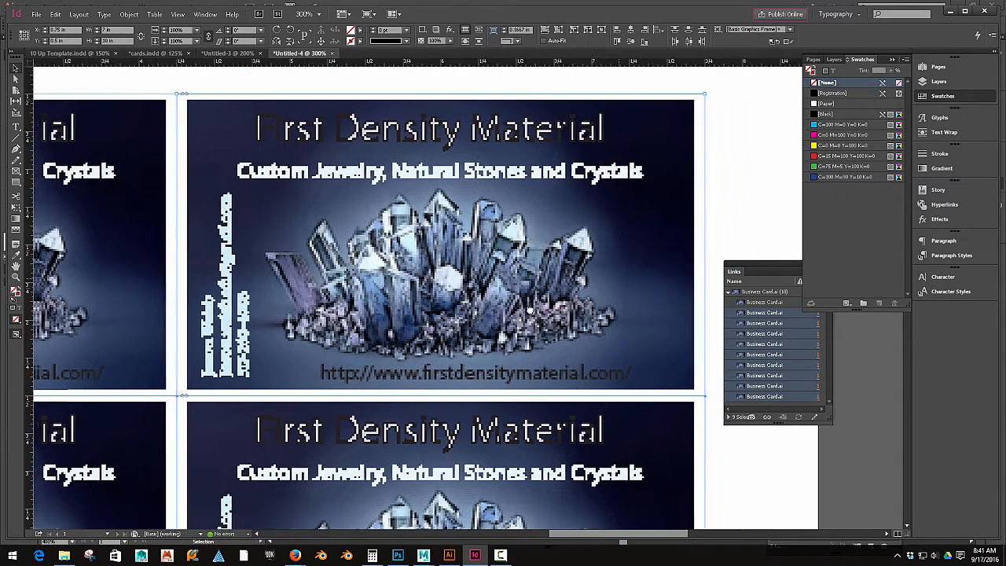
{"action": "left_click", "coordinate": [946, 81]}
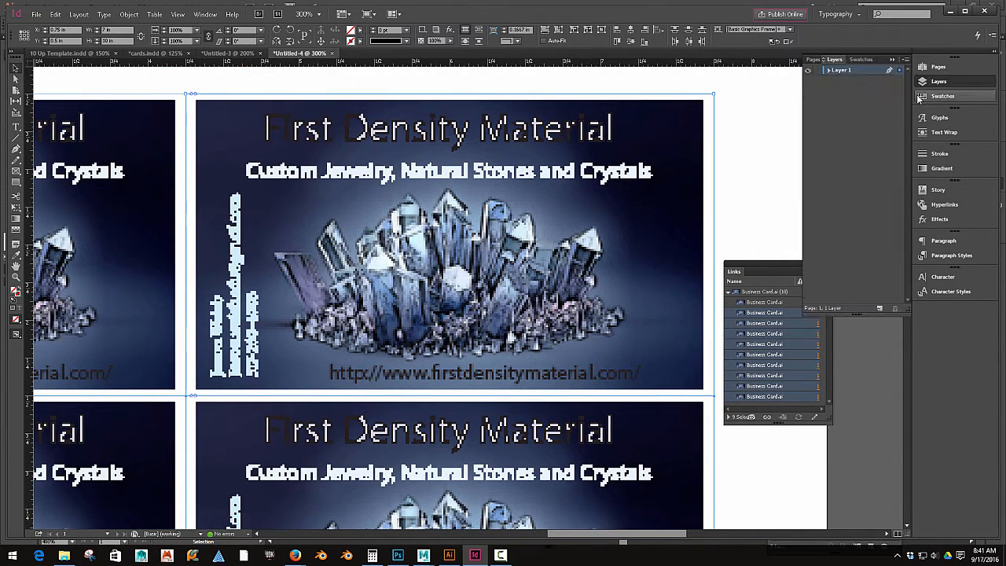
{"action": "left_click", "coordinate": [880, 308]}
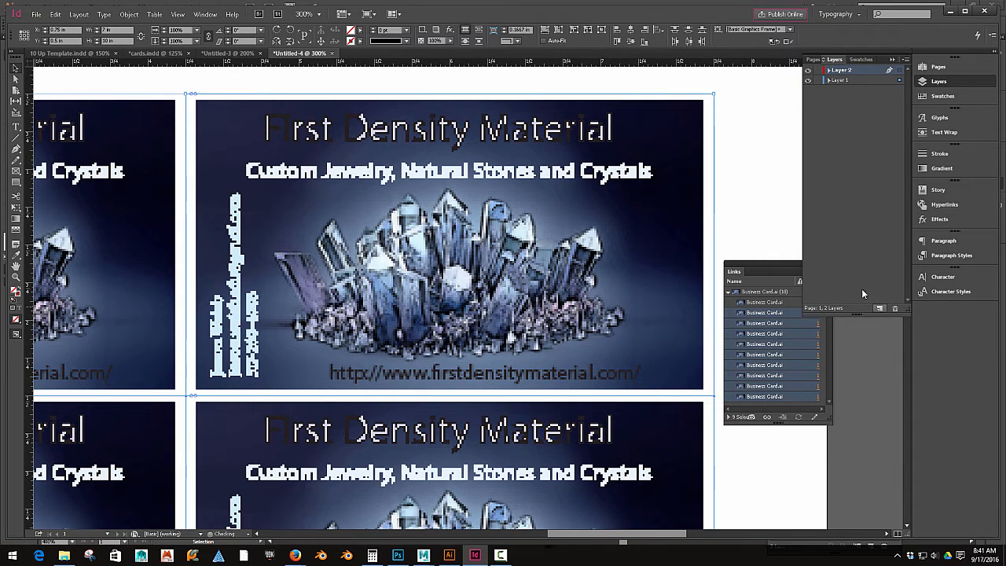
Step: Move Layer 2 beneath Layer 1 and lock Layer 1
{"action": "left_click", "coordinate": [839, 82]}
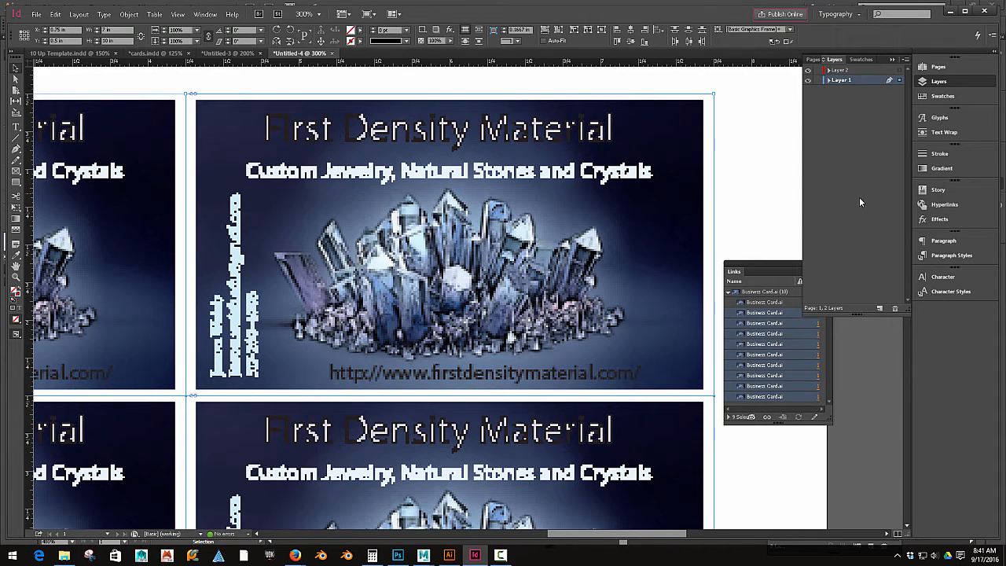
{"action": "left_click", "coordinate": [807, 80]}
{"action": "left_click", "coordinate": [808, 80]}
{"action": "left_click", "coordinate": [837, 71]}
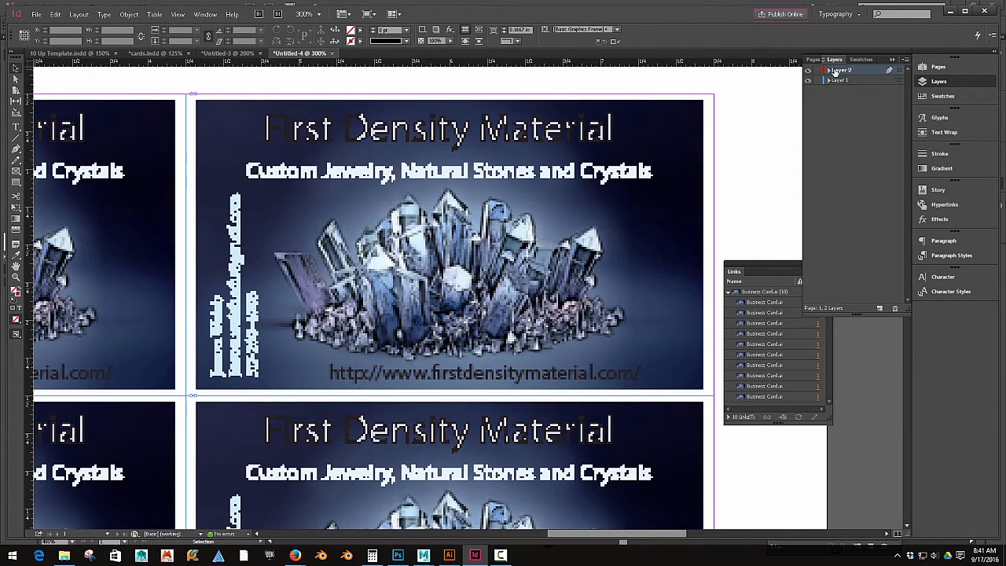
{"action": "left_click_drag", "start_coordinate": [836, 83], "coordinate": [837, 85]}
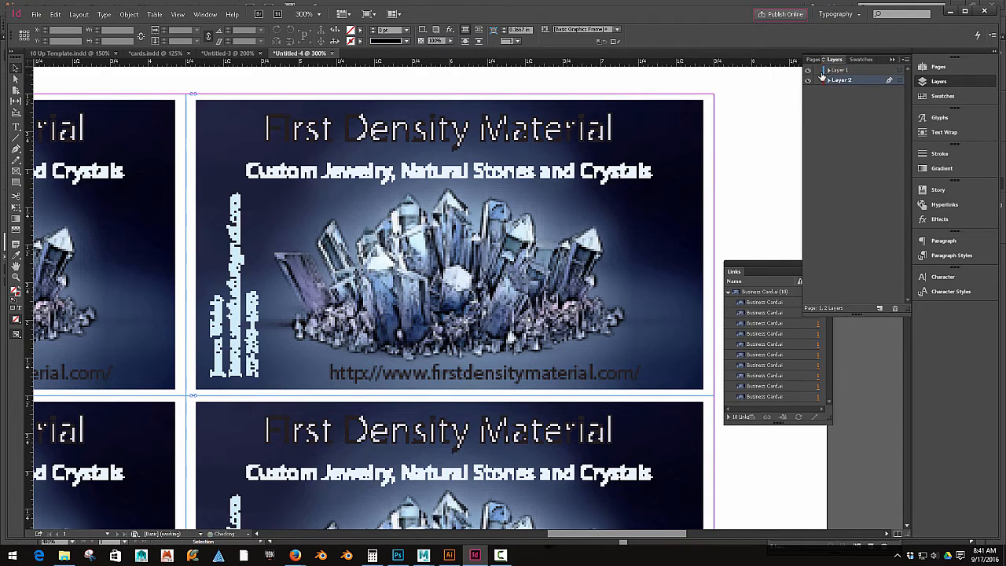
{"action": "left_click", "coordinate": [819, 72]}
Step: Draw a rectangle covering the whole 8.5 by 11 in page on Layer 2
{"action": "scroll", "coordinate": [595, 207], "scroll_direction": "down", "scroll_amount": 2}
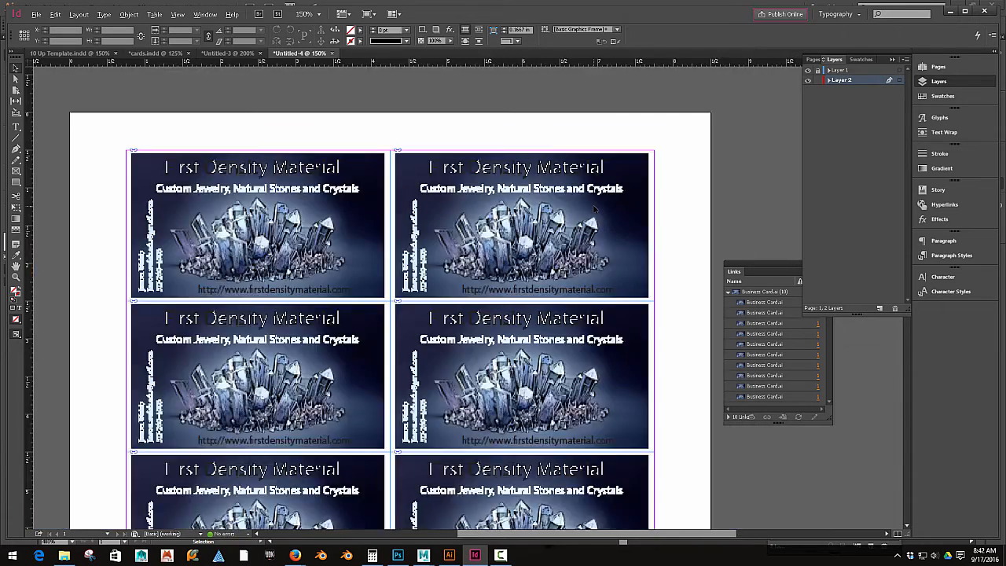
{"action": "scroll", "coordinate": [595, 208], "scroll_direction": "down", "scroll_amount": 2}
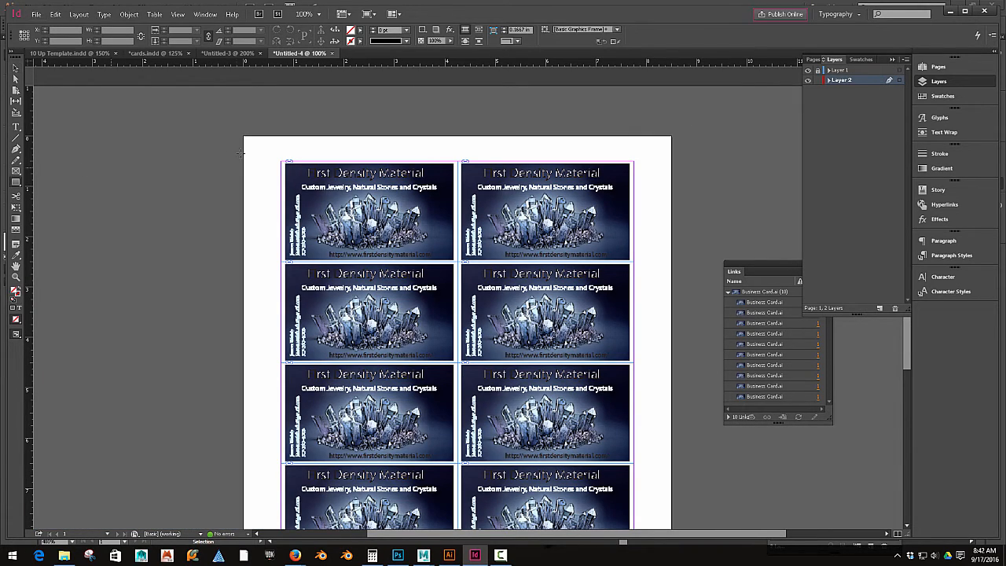
{"action": "left_click_drag", "start_coordinate": [246, 139], "coordinate": [672, 461]}
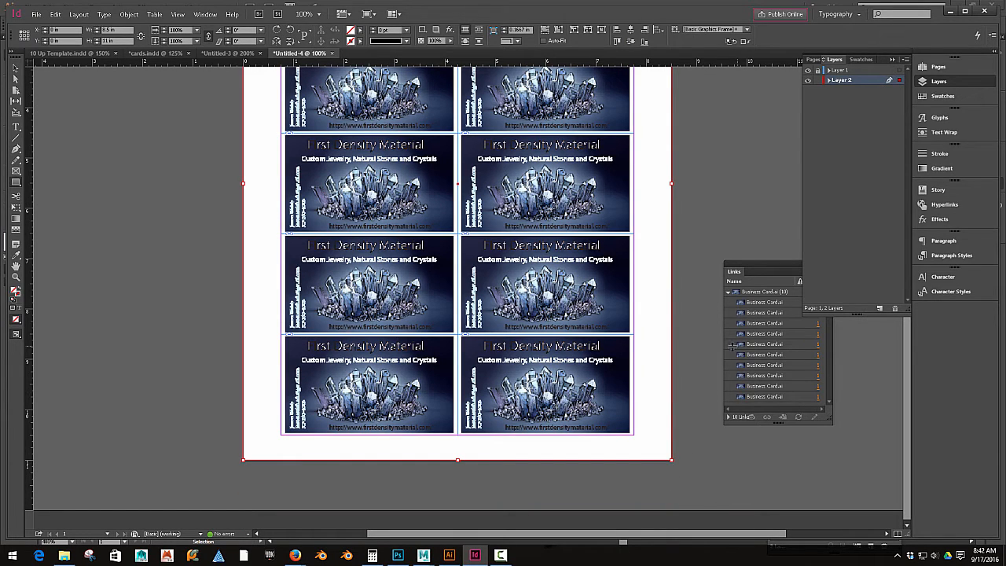
{"action": "scroll", "coordinate": [712, 349], "scroll_direction": "up", "scroll_amount": 6}
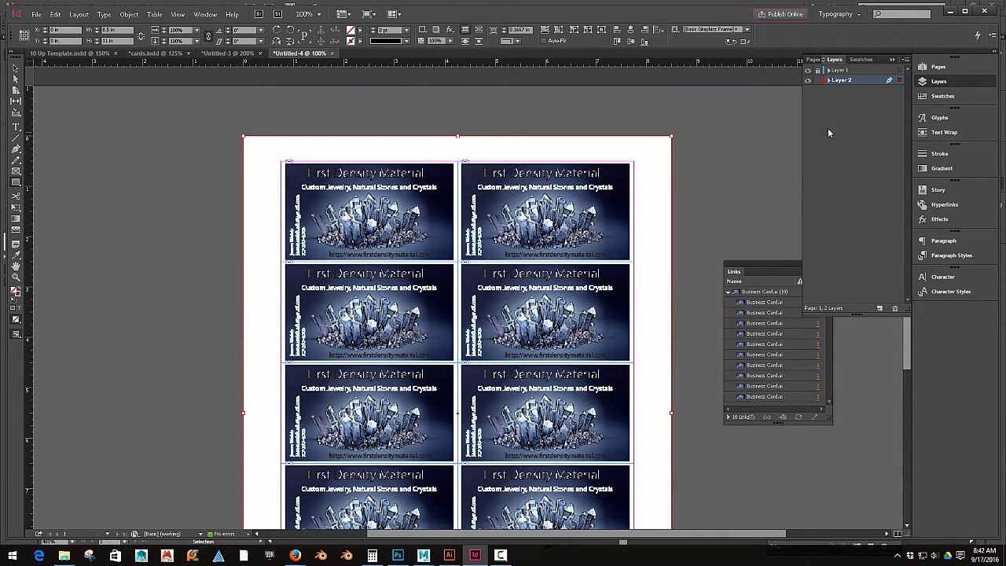
Step: Fill the page rectangle with the C=100 M=90 Y=10 K=0 swatch, resample it from the card's background, and set its mode to CMYK
{"action": "left_click", "coordinate": [943, 96]}
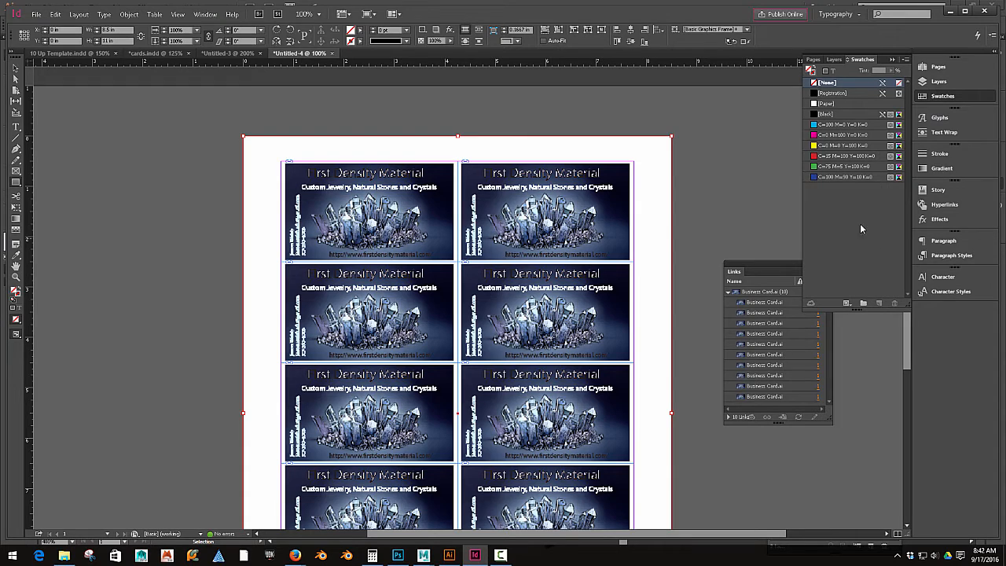
{"action": "double_click", "coordinate": [835, 178]}
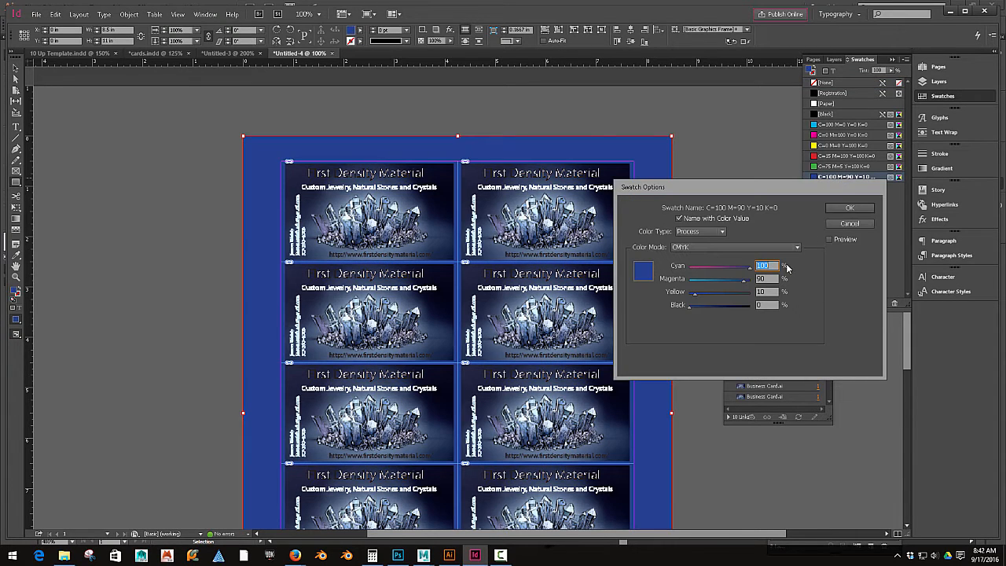
{"action": "left_click", "coordinate": [716, 248]}
{"action": "left_click", "coordinate": [712, 267]}
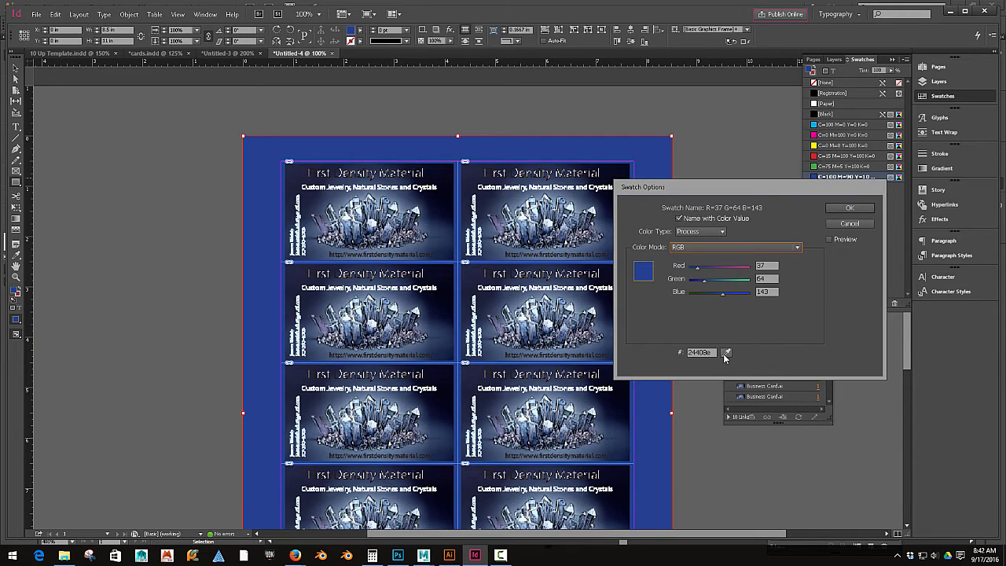
{"action": "left_click", "coordinate": [725, 352]}
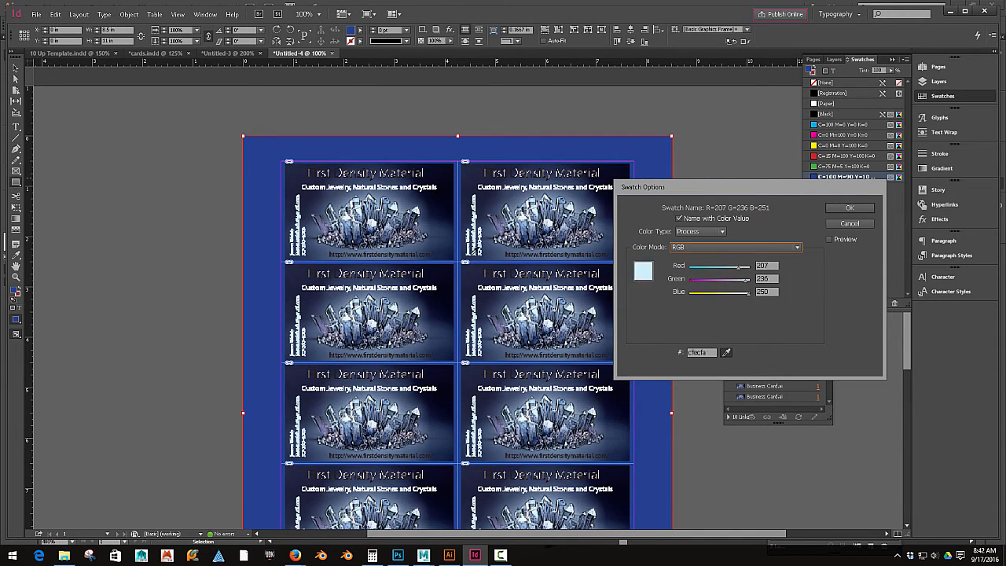
{"action": "left_click", "coordinate": [707, 247]}
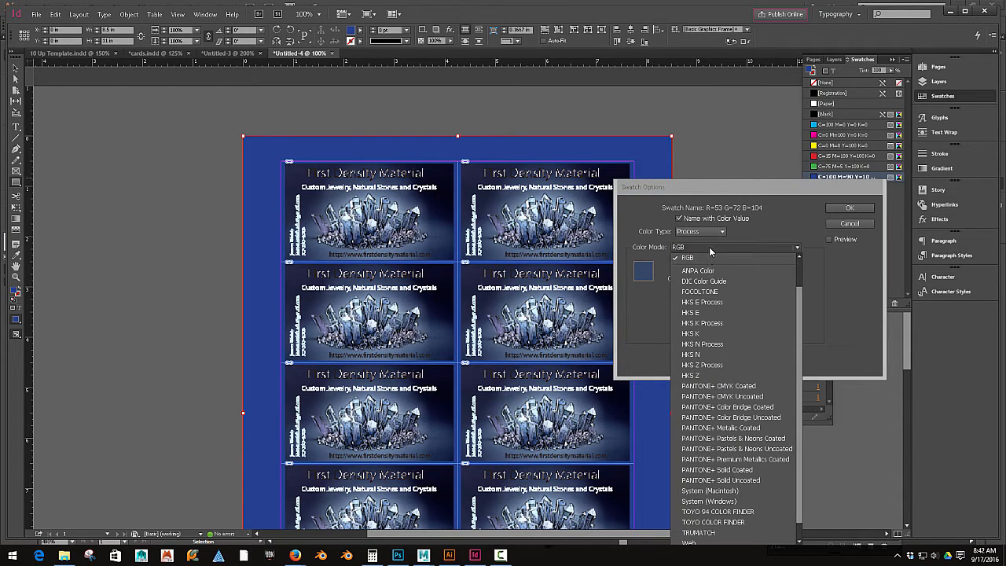
{"action": "scroll", "coordinate": [724, 307], "scroll_direction": "down", "scroll_amount": 1}
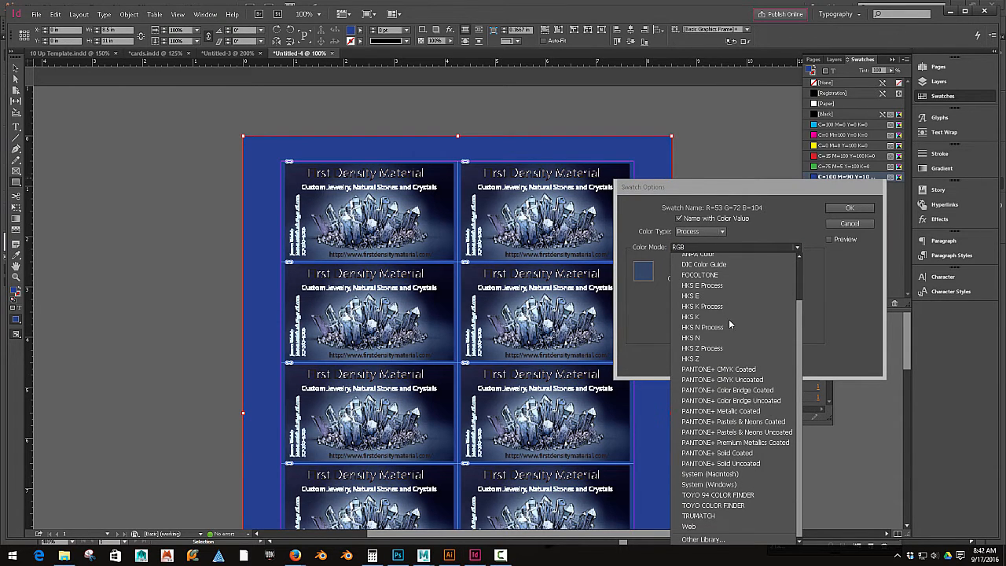
{"action": "scroll", "coordinate": [731, 380], "scroll_direction": "up", "scroll_amount": 3}
{"action": "left_click", "coordinate": [724, 280]}
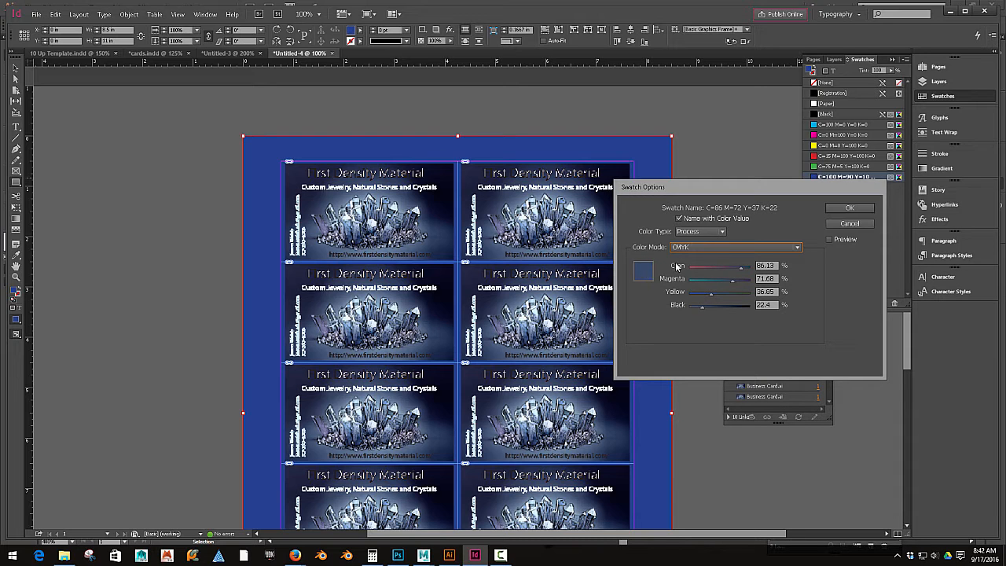
{"action": "left_click", "coordinate": [849, 209]}
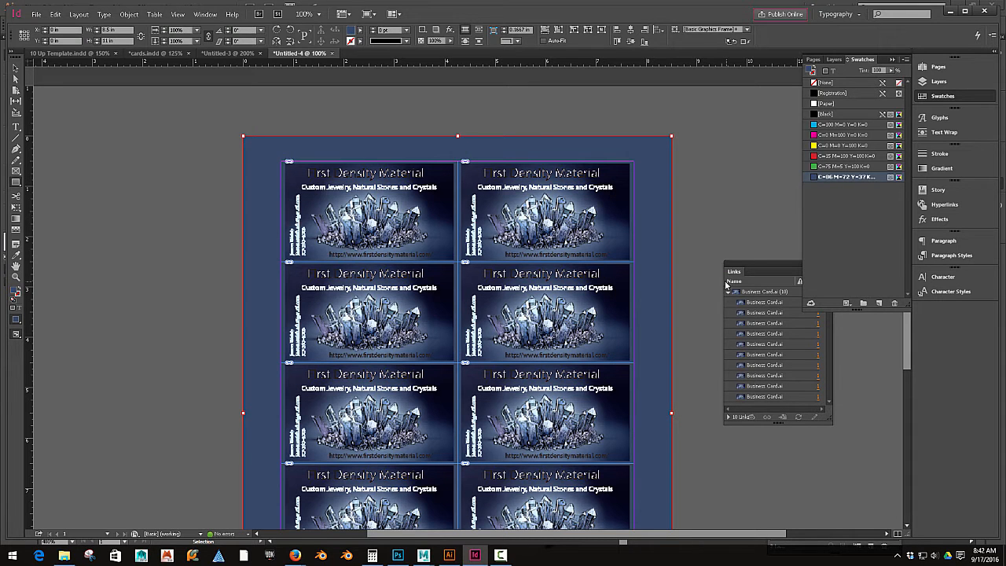
Step: Add a new top layer, Layer 3, and lock Layer 2
{"action": "scroll", "coordinate": [687, 267], "scroll_direction": "up", "scroll_amount": 2}
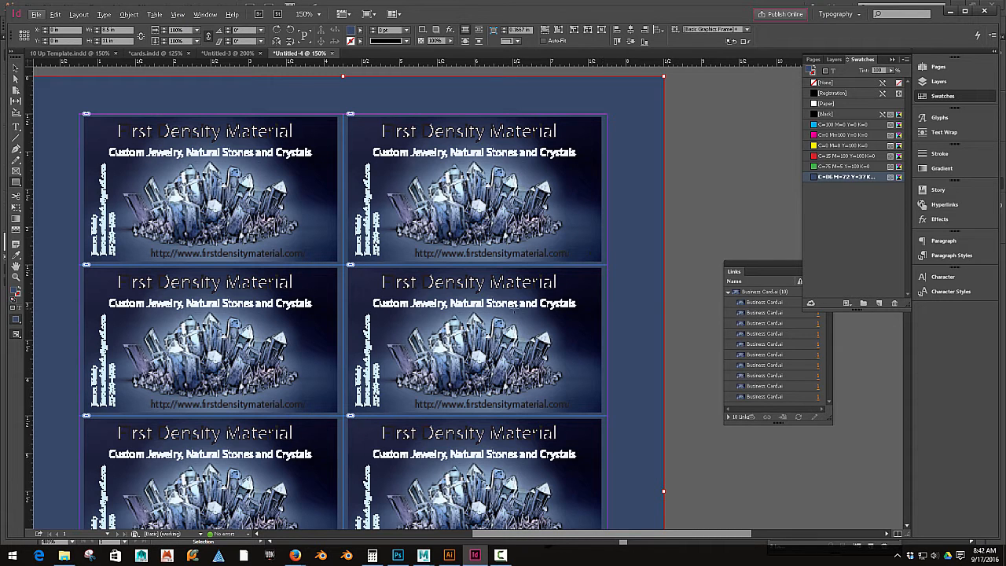
{"action": "left_click_drag", "start_coordinate": [494, 303], "coordinate": [586, 324]}
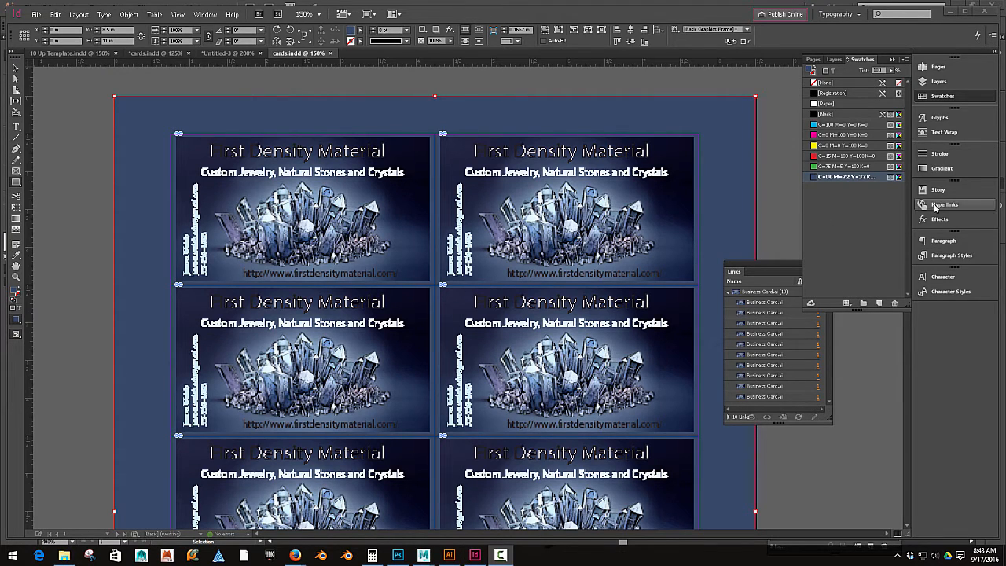
{"action": "left_click", "coordinate": [937, 83]}
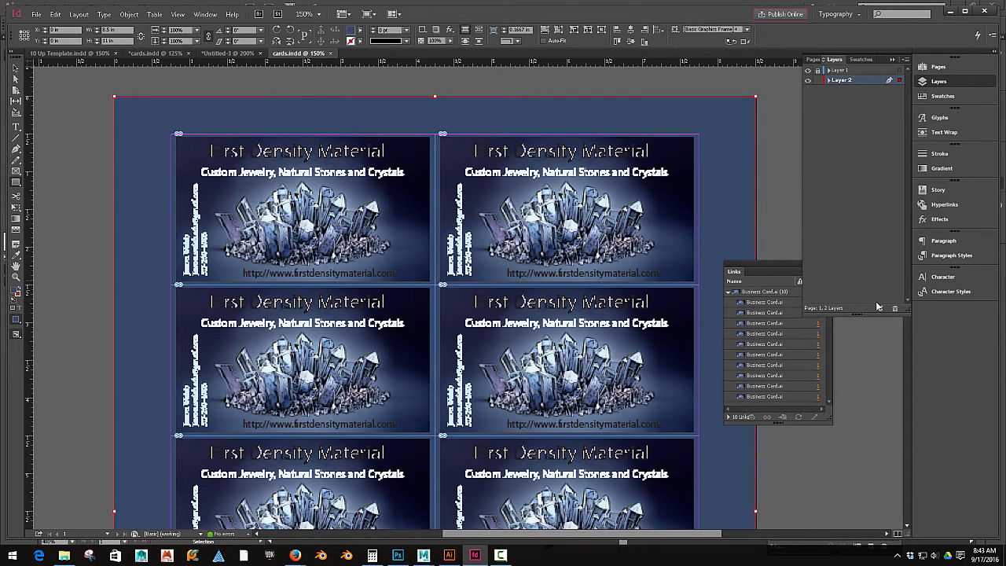
{"action": "left_click_drag", "start_coordinate": [863, 82], "coordinate": [860, 67]}
{"action": "left_click", "coordinate": [818, 90]}
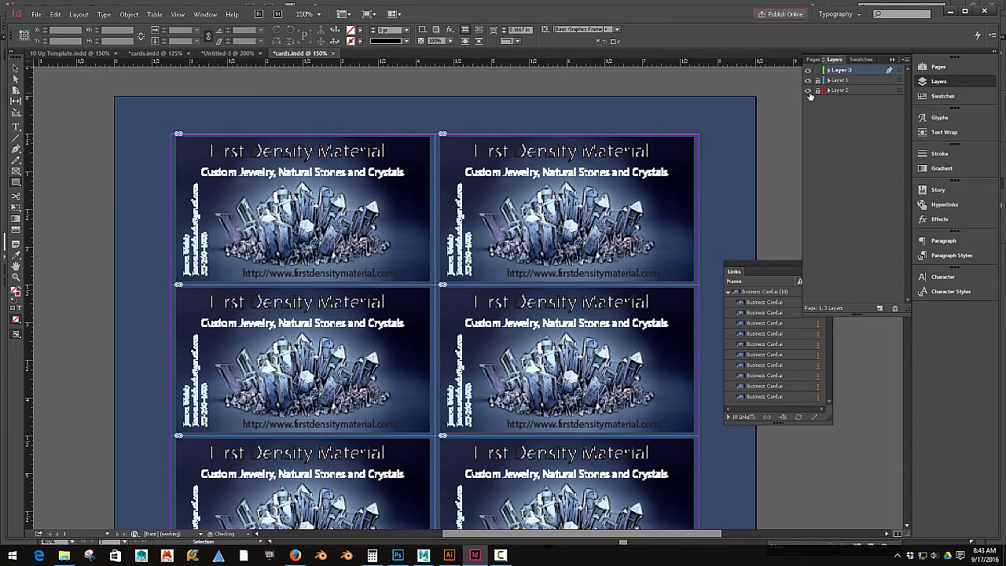
{"action": "left_click", "coordinate": [808, 90]}
{"action": "left_click", "coordinate": [808, 90]}
{"action": "left_click", "coordinate": [808, 90]}
{"action": "left_click", "coordinate": [809, 90]}
Step: Draw a vertical line upward from the top-left card corner, then delete it
{"action": "scroll", "coordinate": [355, 207], "scroll_direction": "up", "scroll_amount": 4}
{"action": "left_click_drag", "start_coordinate": [316, 193], "coordinate": [634, 401]}
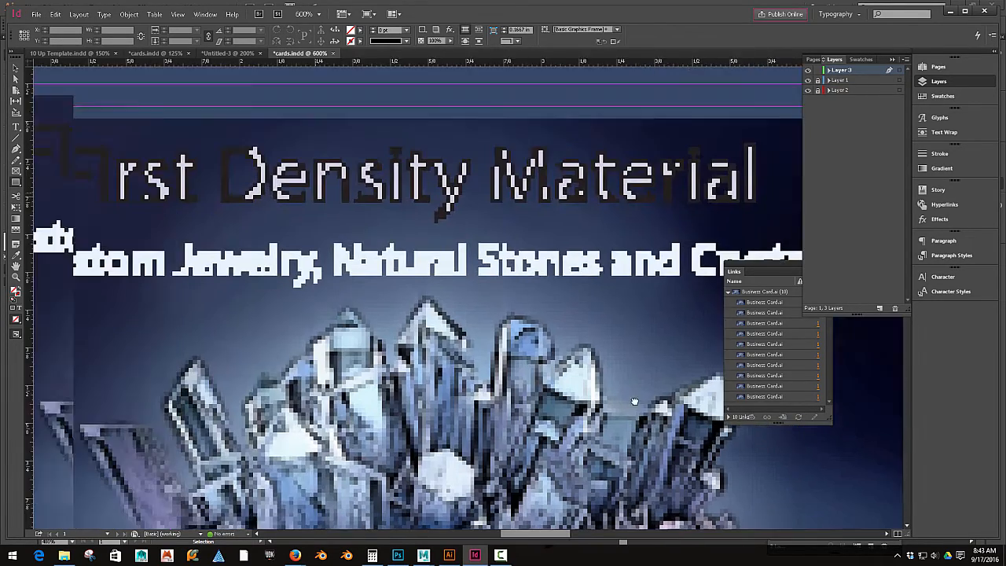
{"action": "left_click_drag", "start_coordinate": [118, 237], "coordinate": [527, 340]}
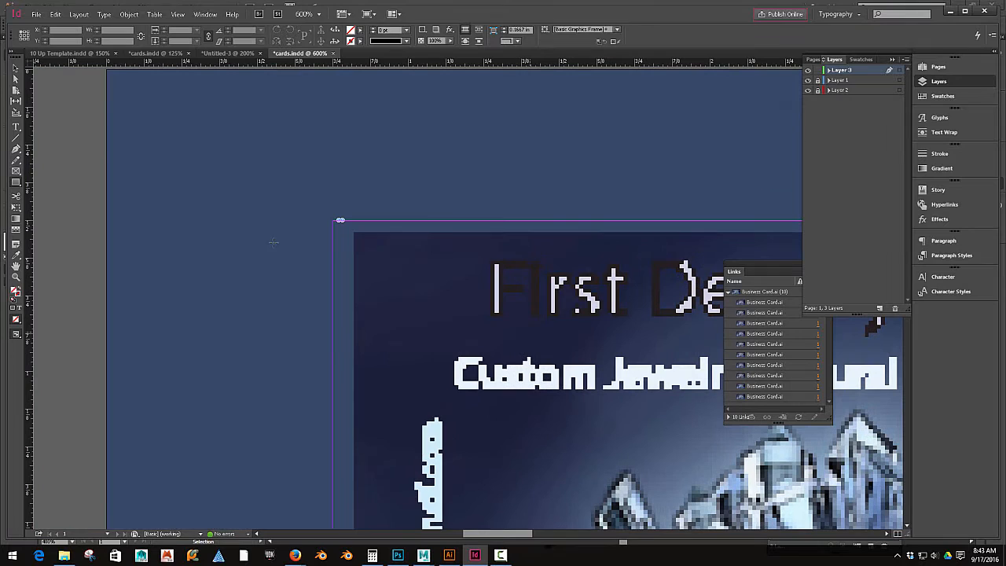
{"action": "left_click", "coordinate": [16, 138]}
{"action": "left_click_drag", "start_coordinate": [337, 221], "coordinate": [333, 131]}
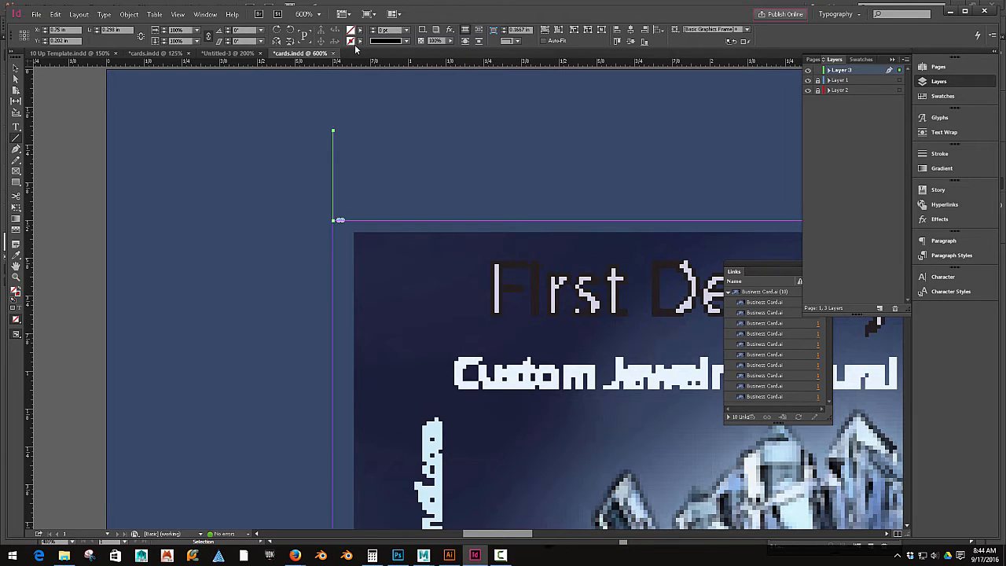
{"action": "key", "text": "Delete"}
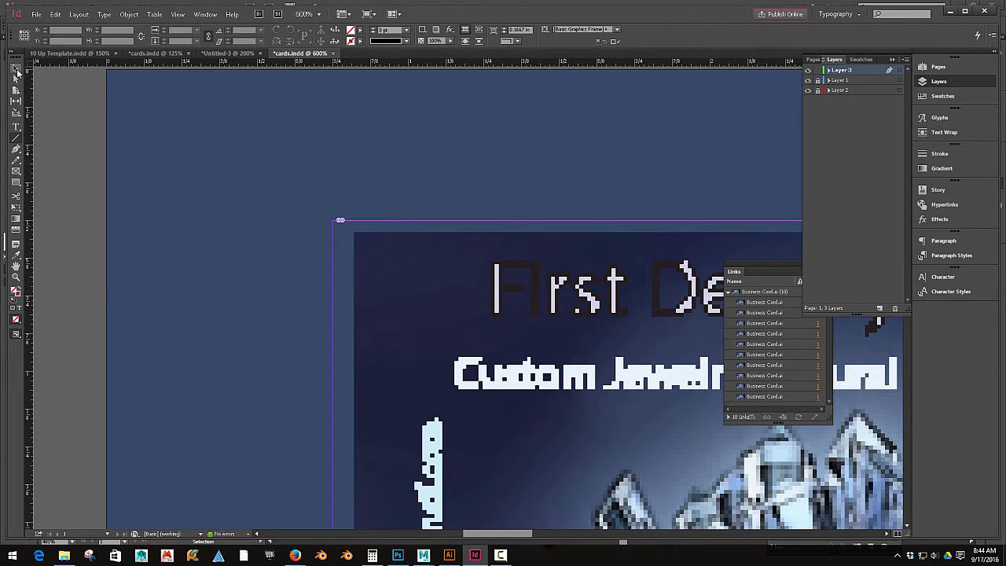
Step: Set the stroke color to Black and draw short crop-mark lines extending up and left from the top-left card corner
{"action": "left_click", "coordinate": [15, 70]}
{"action": "left_click", "coordinate": [16, 138]}
{"action": "left_click", "coordinate": [361, 41]}
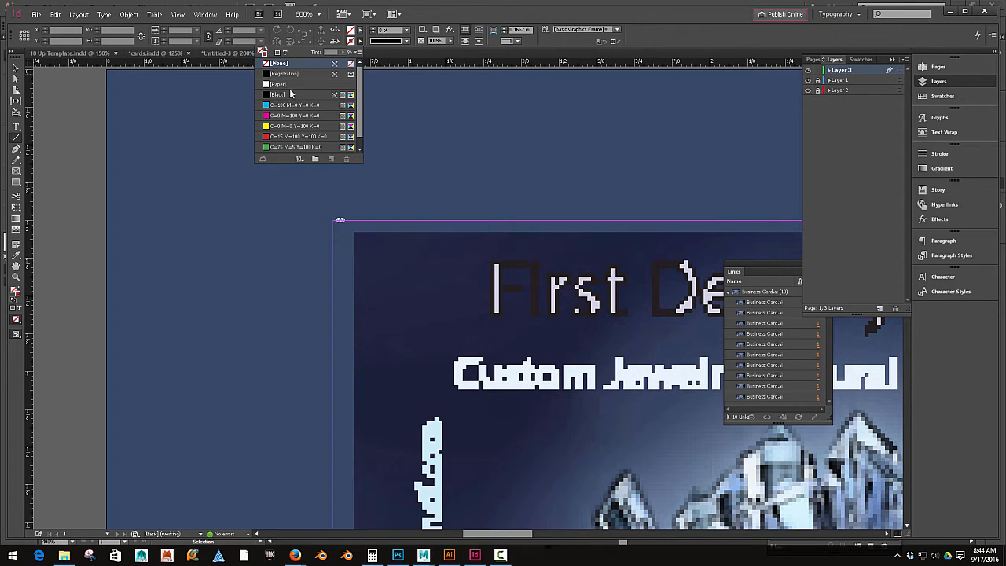
{"action": "left_click", "coordinate": [291, 95]}
{"action": "left_click", "coordinate": [333, 220]}
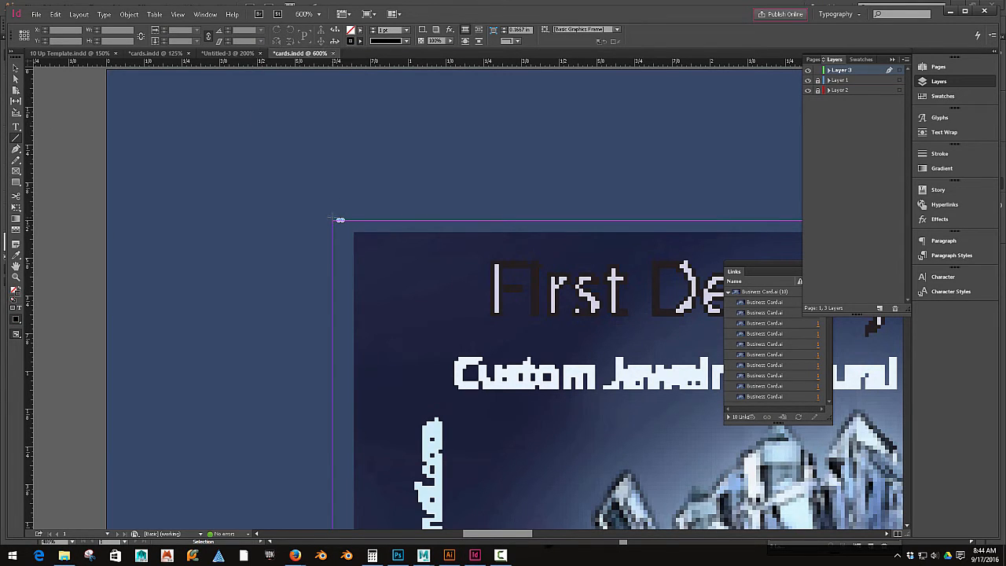
{"action": "left_click_drag", "start_coordinate": [333, 220], "coordinate": [334, 120]}
{"action": "mouse_move", "coordinate": [333, 221]}
{"action": "left_mouse_down"}
{"action": "mouse_move", "coordinate": [256, 222]}
{"action": "mouse_move", "coordinate": [346, 226]}
{"action": "left_mouse_up"}
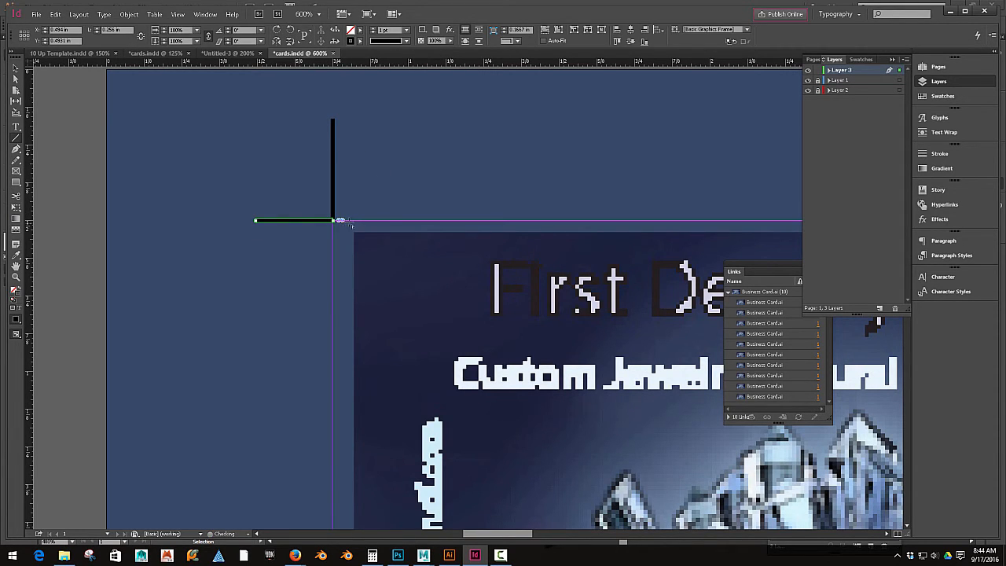
Step: Step and repeat the top vertical crop mark twice, not as a grid, with a 3.5 in horizontal offset
{"action": "left_click_drag", "start_coordinate": [534, 226], "coordinate": [339, 254]}
{"action": "scroll", "coordinate": [339, 254], "scroll_direction": "down", "scroll_amount": 3}
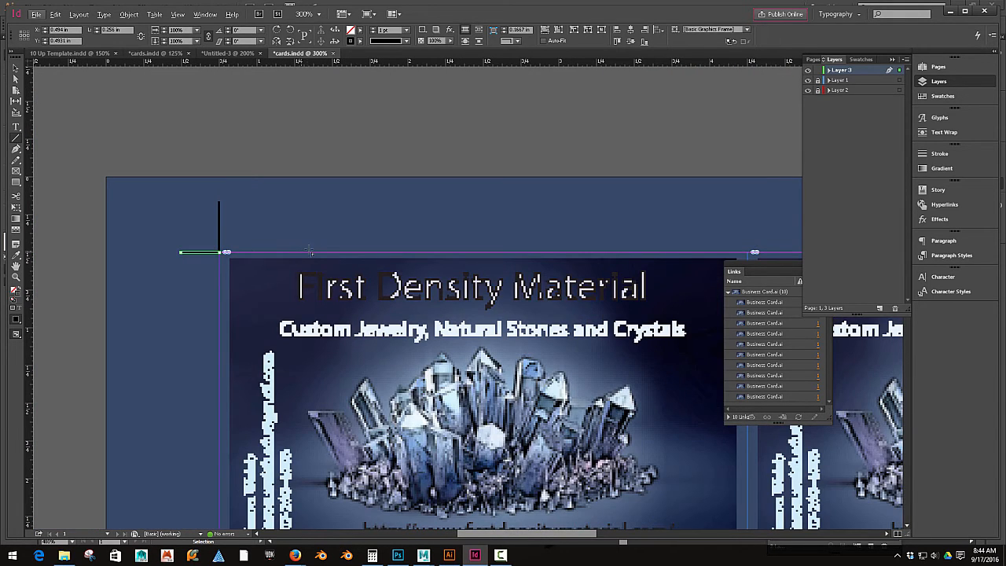
{"action": "scroll", "coordinate": [310, 250], "scroll_direction": "down", "scroll_amount": 3}
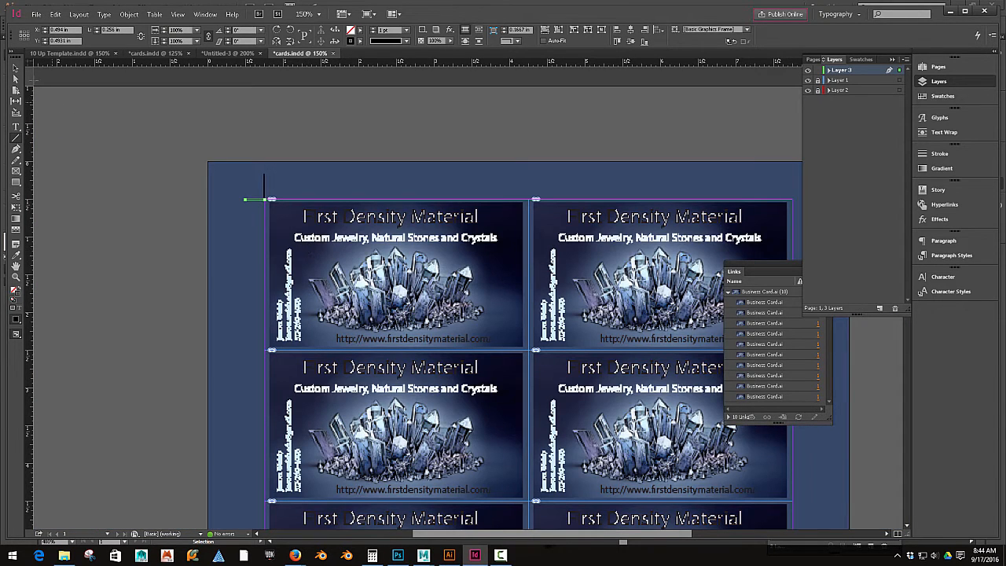
{"action": "left_click", "coordinate": [264, 183]}
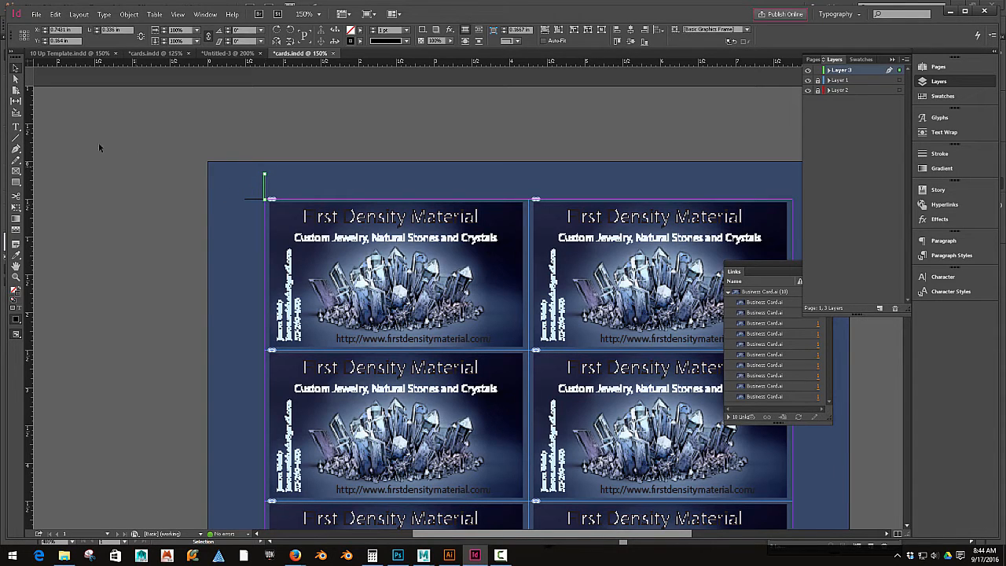
{"action": "left_click", "coordinate": [55, 15]}
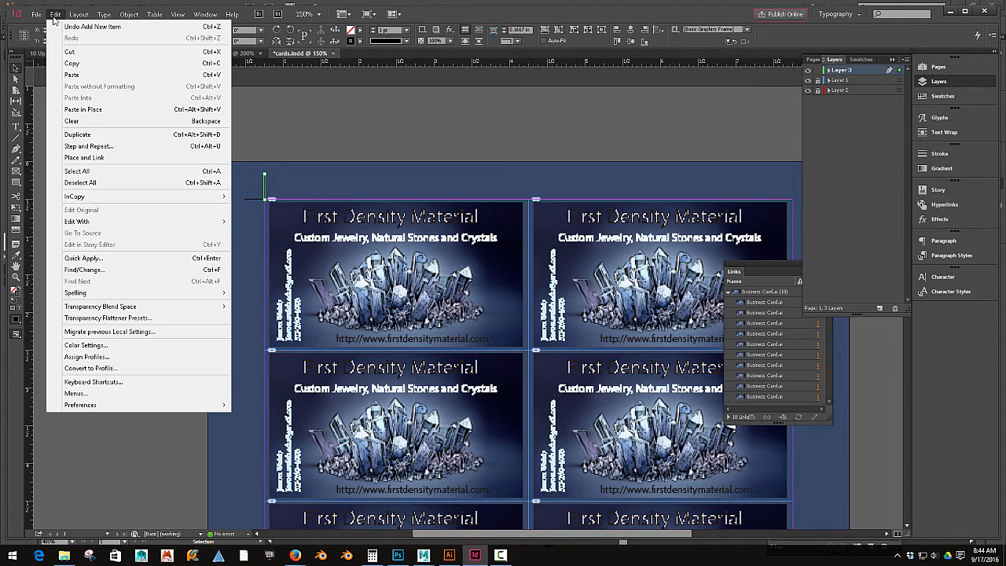
{"action": "left_click", "coordinate": [89, 146]}
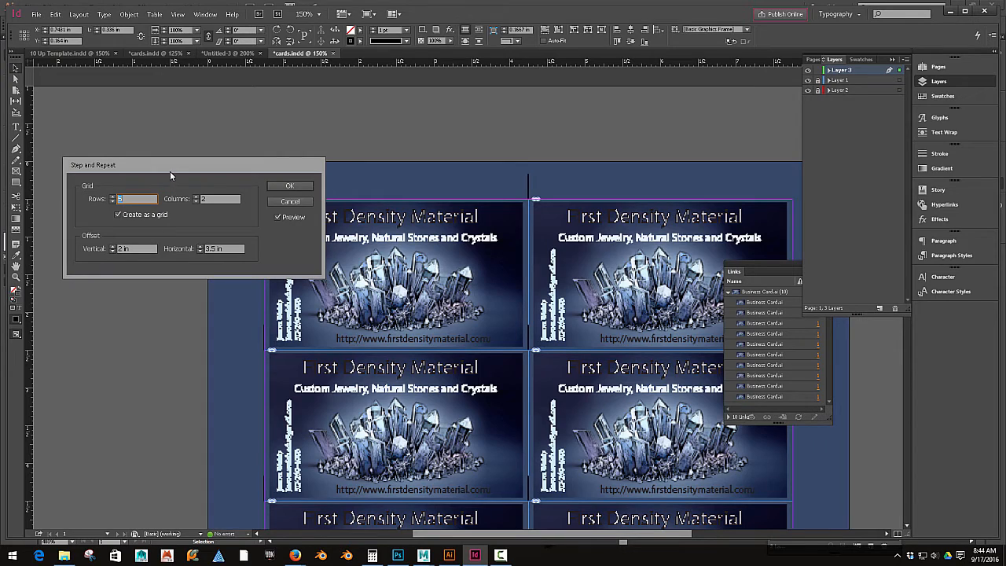
{"action": "left_click", "coordinate": [117, 215]}
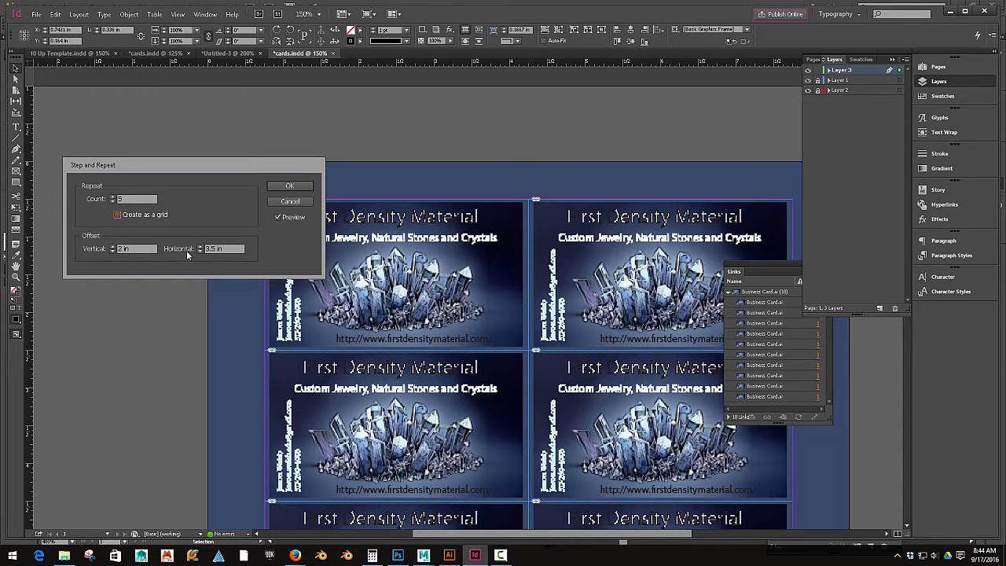
{"action": "left_click_drag", "start_coordinate": [146, 248], "coordinate": [103, 248]}
{"action": "left_click", "coordinate": [129, 199]}
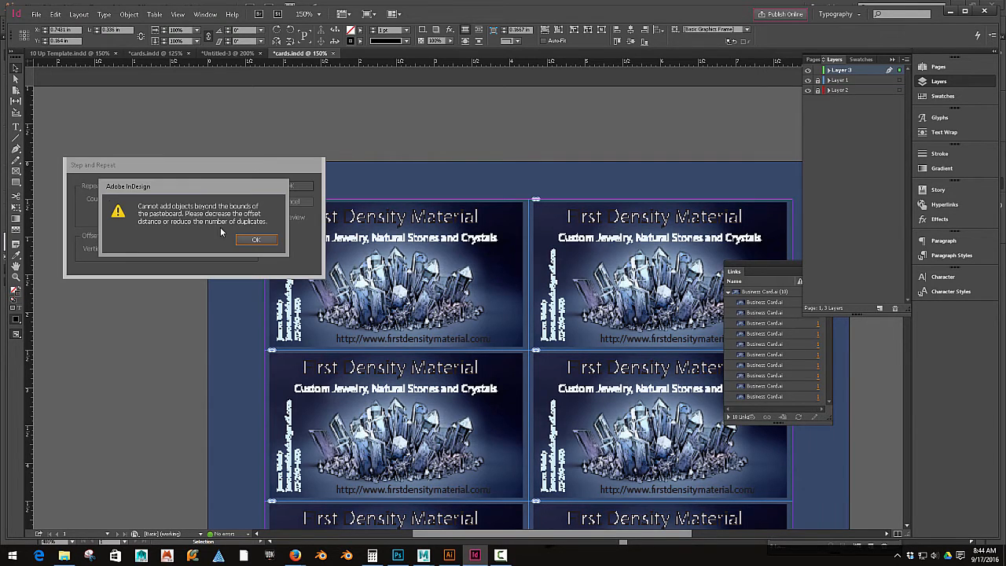
{"action": "left_click", "coordinate": [249, 240]}
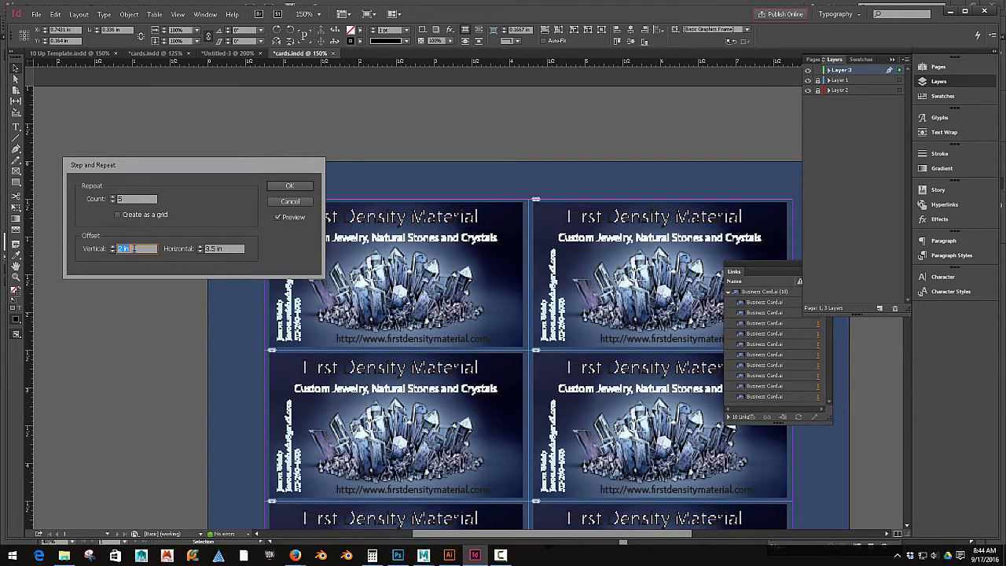
{"action": "left_click_drag", "start_coordinate": [173, 167], "coordinate": [132, 331]}
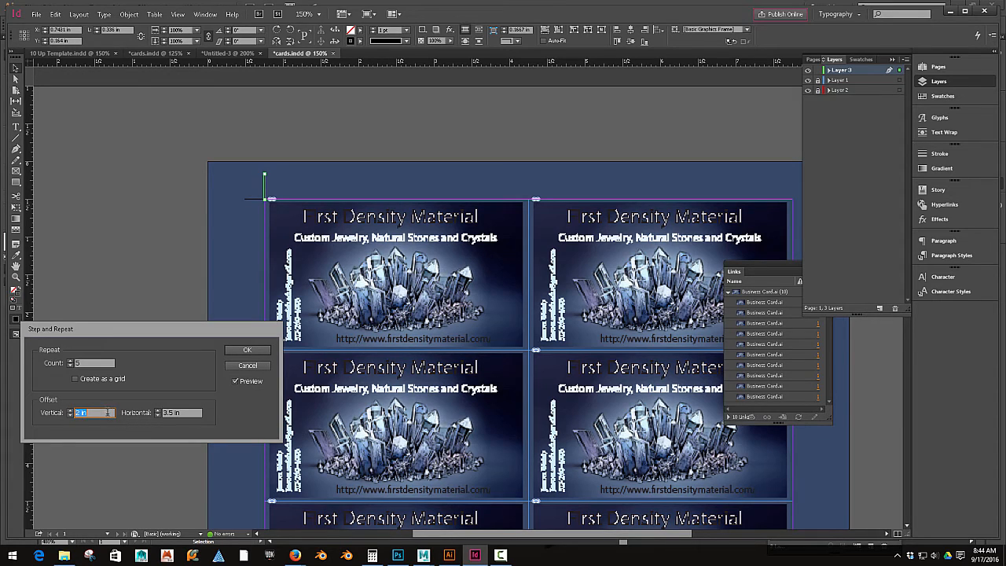
{"action": "left_click", "coordinate": [70, 366]}
{"action": "left_click", "coordinate": [70, 365]}
{"action": "left_click", "coordinate": [92, 362]}
{"action": "left_click", "coordinate": [246, 351]}
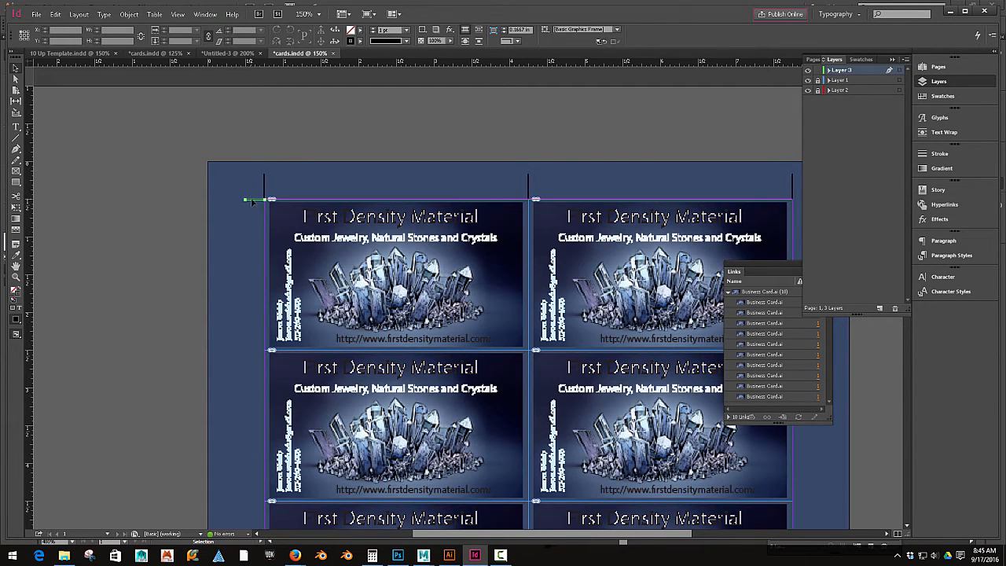
Step: Step and repeat the left horizontal crop mark down the page with a 2 in vertical and 0 in horizontal offset
{"action": "left_click", "coordinate": [55, 14]}
{"action": "left_click", "coordinate": [88, 146]}
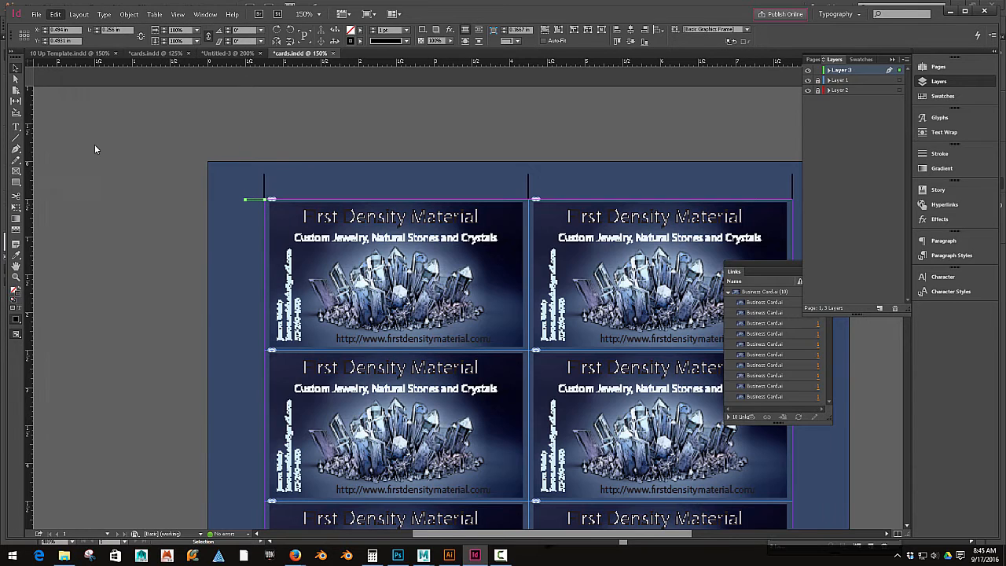
{"action": "double_click", "coordinate": [181, 412]}
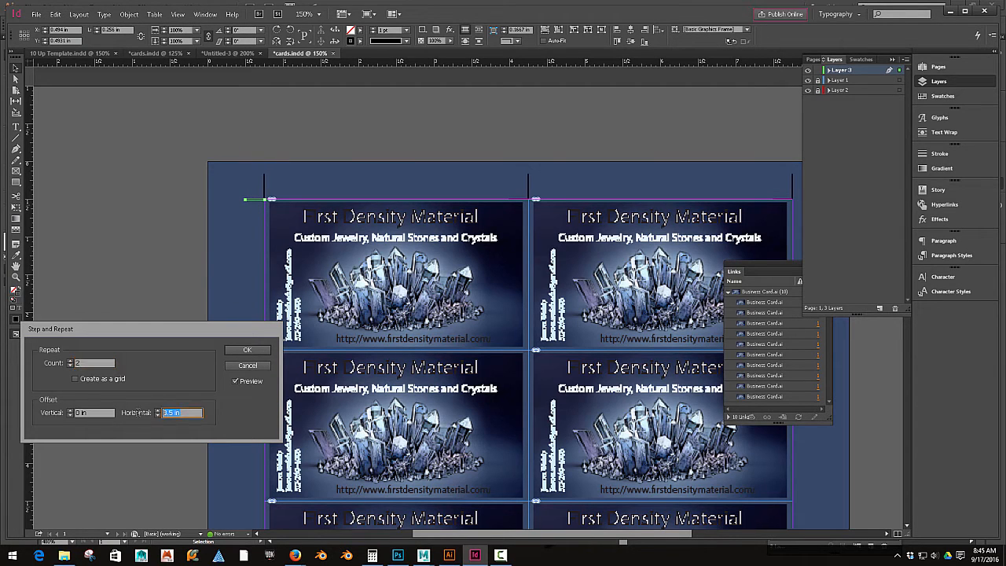
{"action": "type", "text": "0"}
{"action": "double_click", "coordinate": [83, 413]}
{"action": "type", "text": "2"}
{"action": "key", "text": "Tab"}
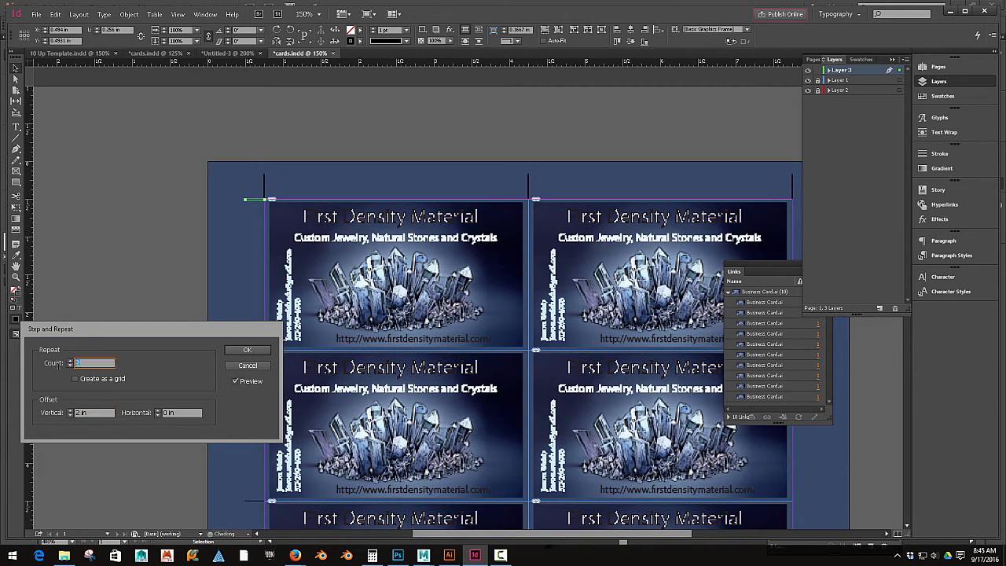
{"action": "left_click", "coordinate": [245, 350]}
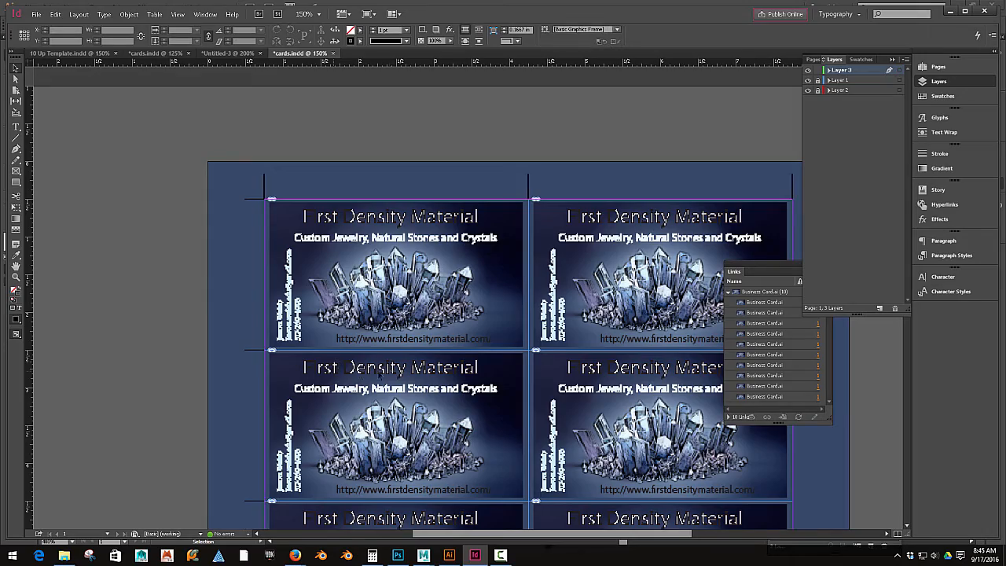
Step: Draw a short vertical crop mark below the bottom-left card corner and step and repeat it 3 times at 3.5 in horizontally
{"action": "scroll", "coordinate": [337, 380], "scroll_direction": "down", "scroll_amount": 10}
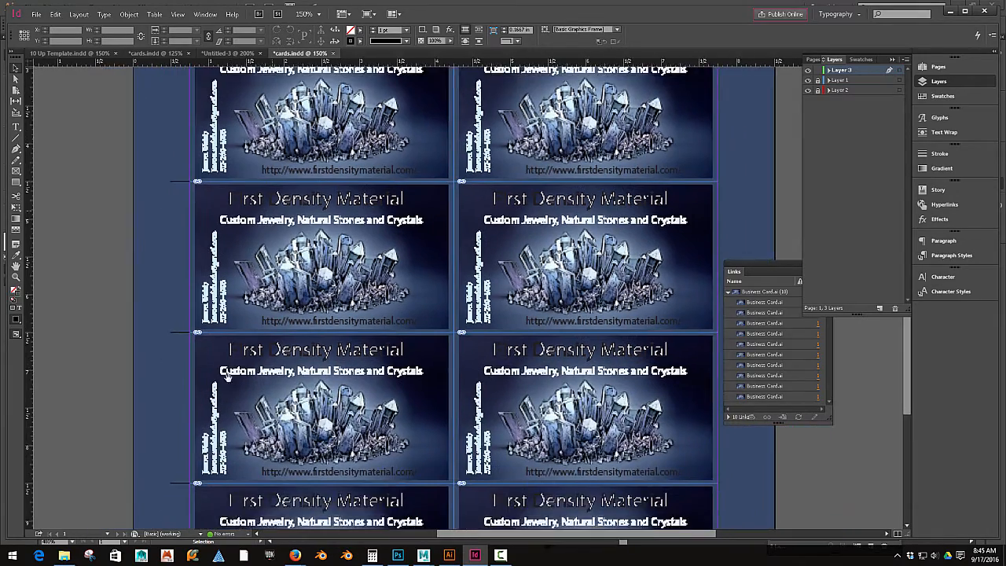
{"action": "scroll", "coordinate": [261, 395], "scroll_direction": "up", "scroll_amount": 3}
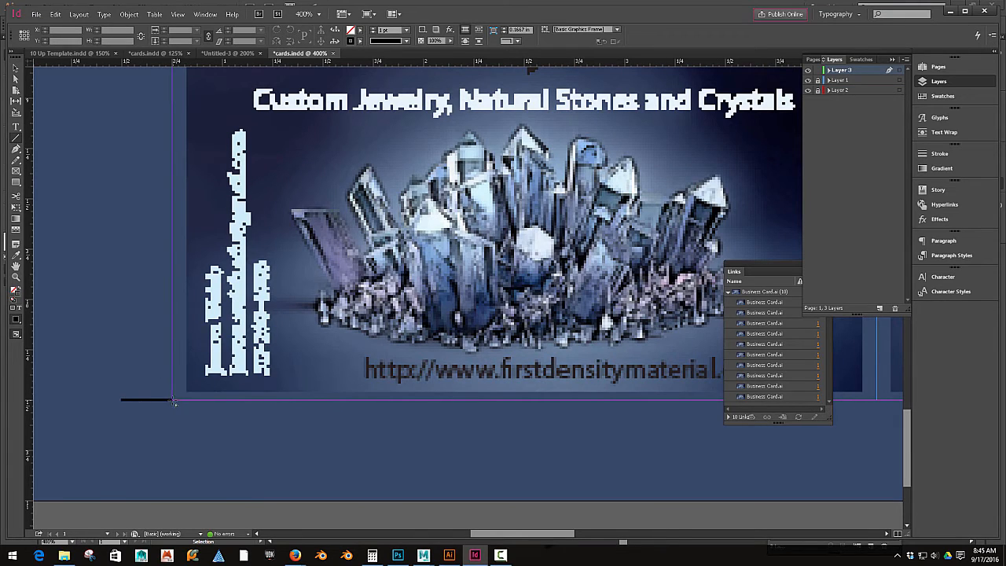
{"action": "left_click_drag", "start_coordinate": [173, 401], "coordinate": [172, 425]}
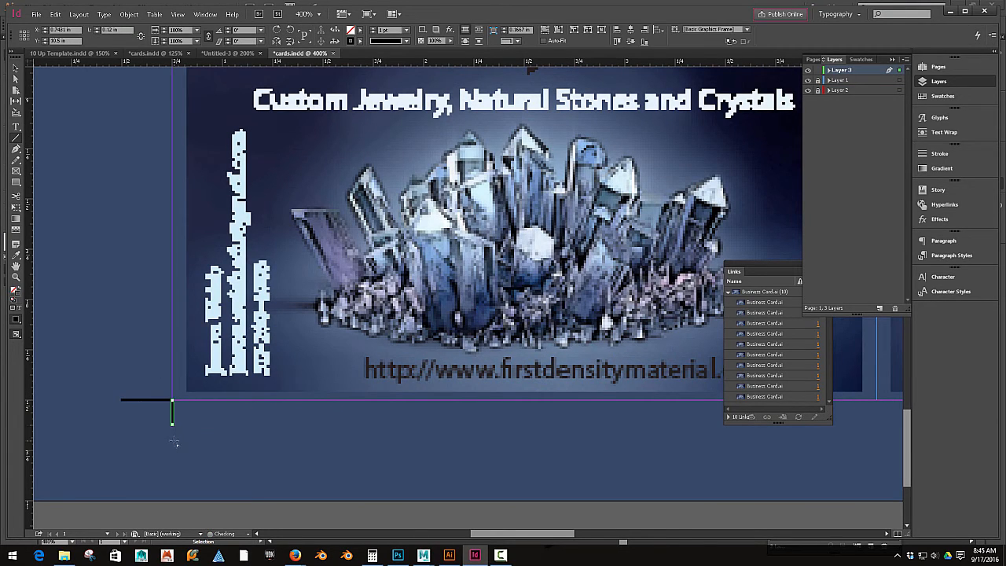
{"action": "left_click", "coordinate": [55, 14]}
{"action": "left_click", "coordinate": [88, 143]}
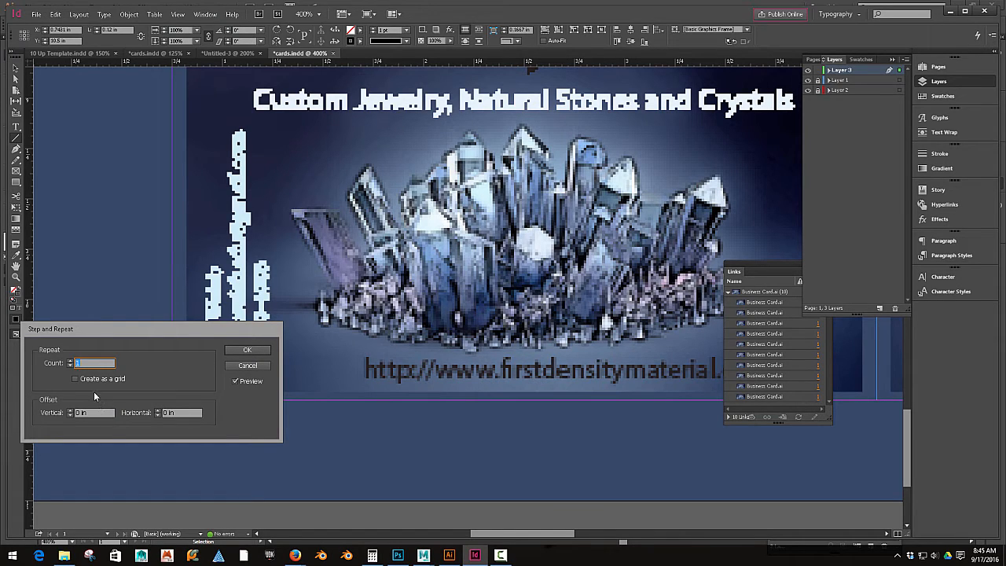
{"action": "left_click", "coordinate": [70, 361]}
{"action": "left_click", "coordinate": [70, 360]}
{"action": "left_click_drag", "start_coordinate": [176, 413], "coordinate": [148, 413]}
{"action": "type", "text": "3.5"}
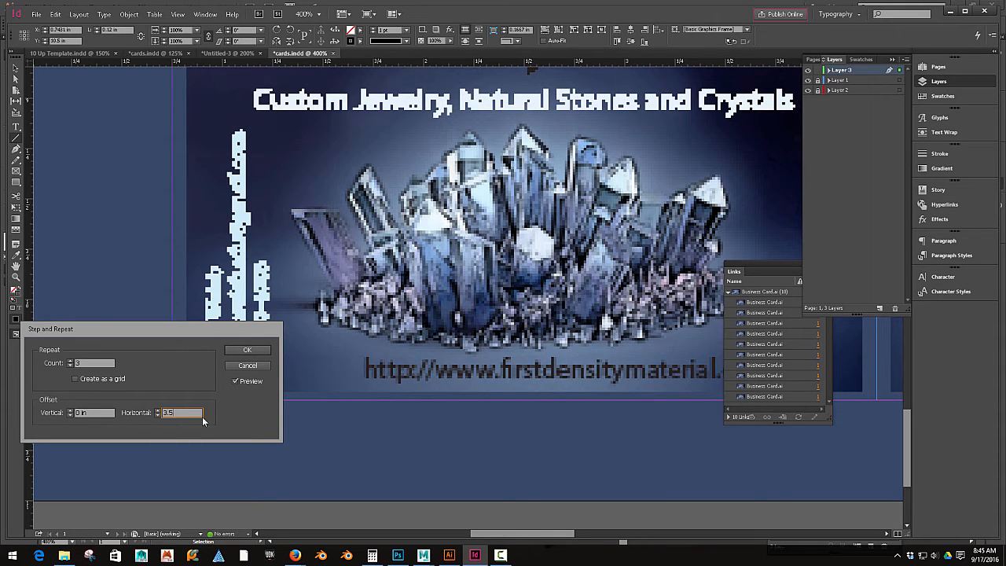
{"action": "left_click", "coordinate": [248, 352]}
Step: Draw a horizontal crop mark right of the top-right card corner and step and repeat it at 2 in vertical intervals
{"action": "scroll", "coordinate": [378, 426], "scroll_direction": "down", "scroll_amount": 4}
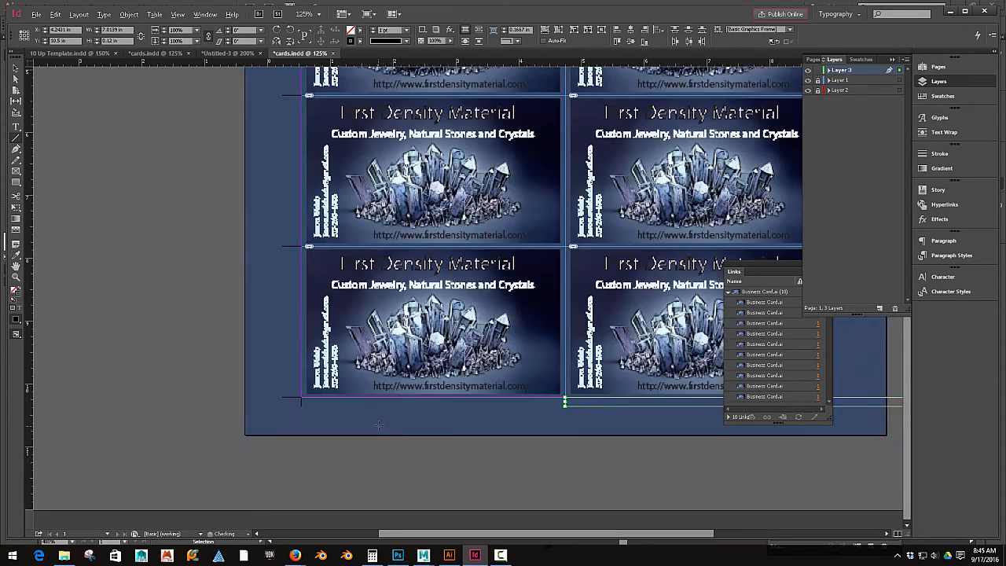
{"action": "left_click_drag", "start_coordinate": [533, 420], "coordinate": [273, 456]}
{"action": "left_click_drag", "start_coordinate": [364, 384], "coordinate": [334, 471]}
{"action": "left_click_drag", "start_coordinate": [377, 320], "coordinate": [360, 449]}
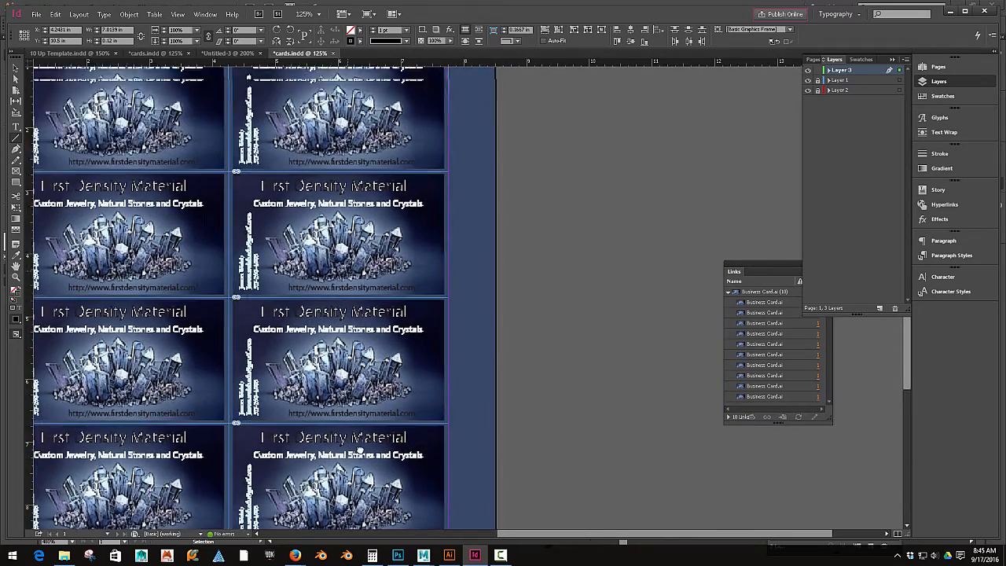
{"action": "left_click_drag", "start_coordinate": [314, 193], "coordinate": [310, 325]}
{"action": "scroll", "coordinate": [418, 312], "scroll_direction": "up", "scroll_amount": 4}
{"action": "left_click_drag", "start_coordinate": [407, 274], "coordinate": [299, 470]}
{"action": "left_click", "coordinate": [14, 137]}
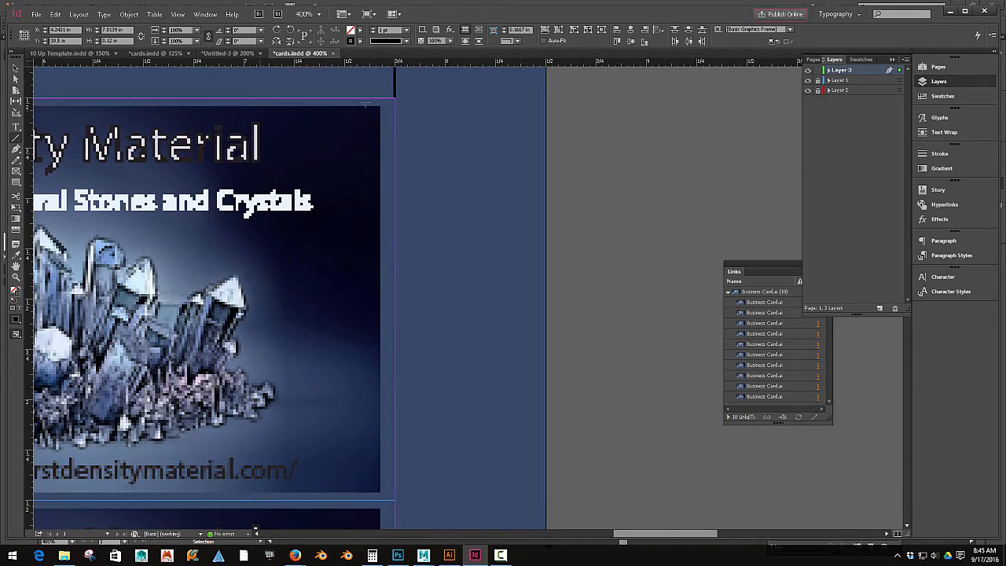
{"action": "left_click_drag", "start_coordinate": [395, 98], "coordinate": [432, 97]}
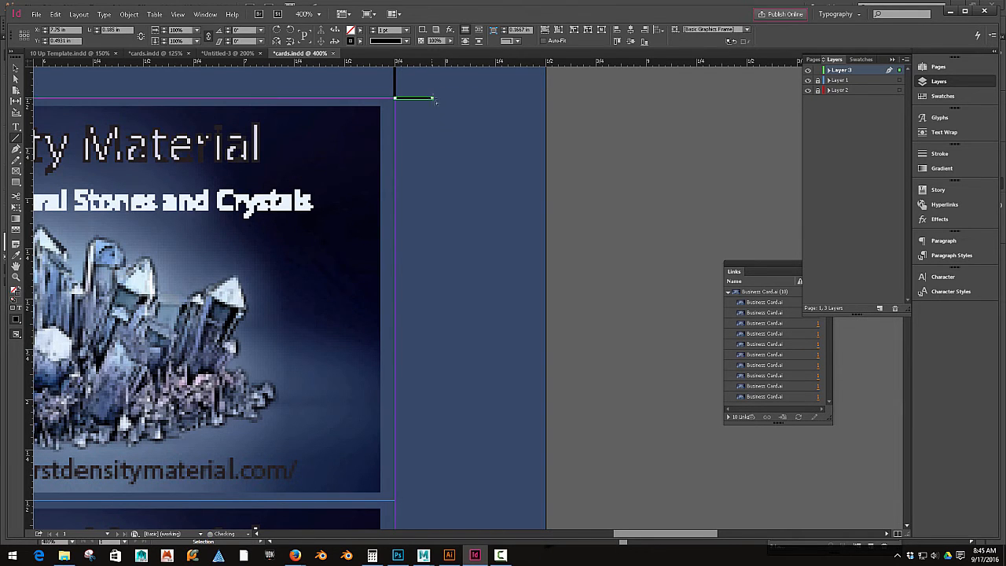
{"action": "left_click", "coordinate": [67, 15]}
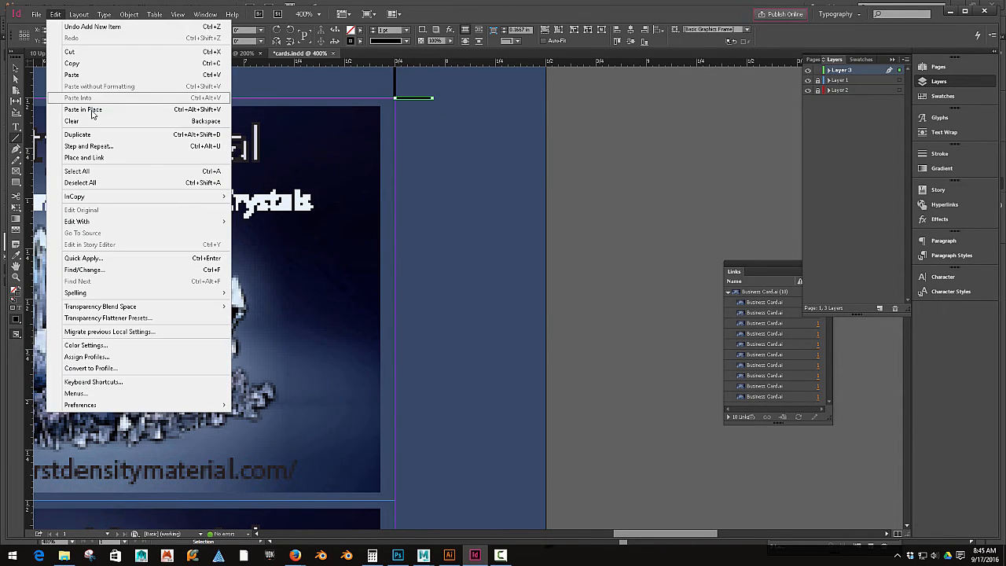
{"action": "left_click", "coordinate": [205, 142]}
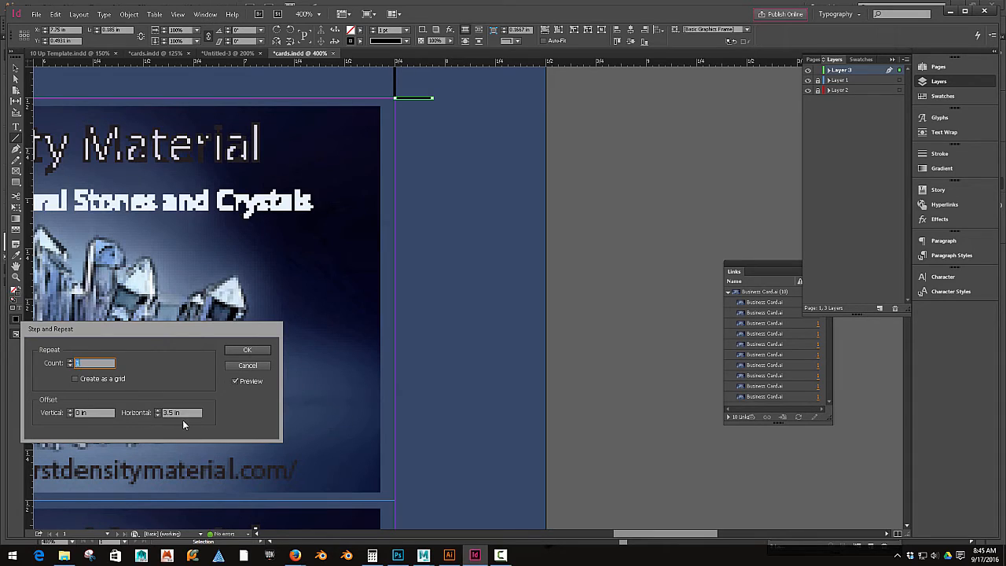
{"action": "left_click_drag", "start_coordinate": [184, 414], "coordinate": [159, 413]}
{"action": "key", "text": "BackSpace"}
{"action": "left_click", "coordinate": [102, 413]}
{"action": "type", "text": "2"}
{"action": "left_click", "coordinate": [71, 360]}
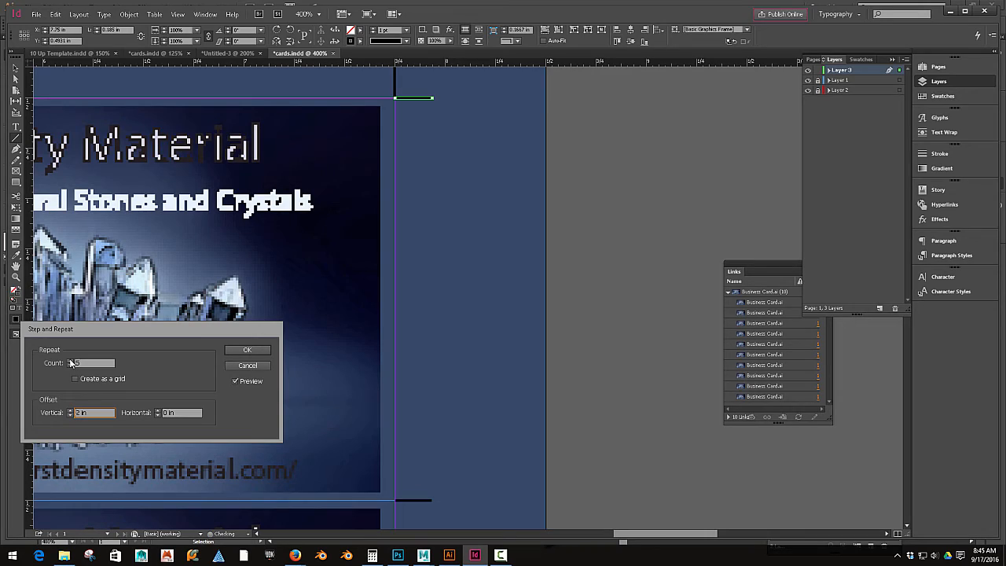
{"action": "left_click", "coordinate": [241, 351]}
{"action": "key", "text": "ctrl+shift+a"}
Step: Set all page margins to 0.25 in
{"action": "scroll", "coordinate": [459, 353], "scroll_direction": "down", "scroll_amount": 5}
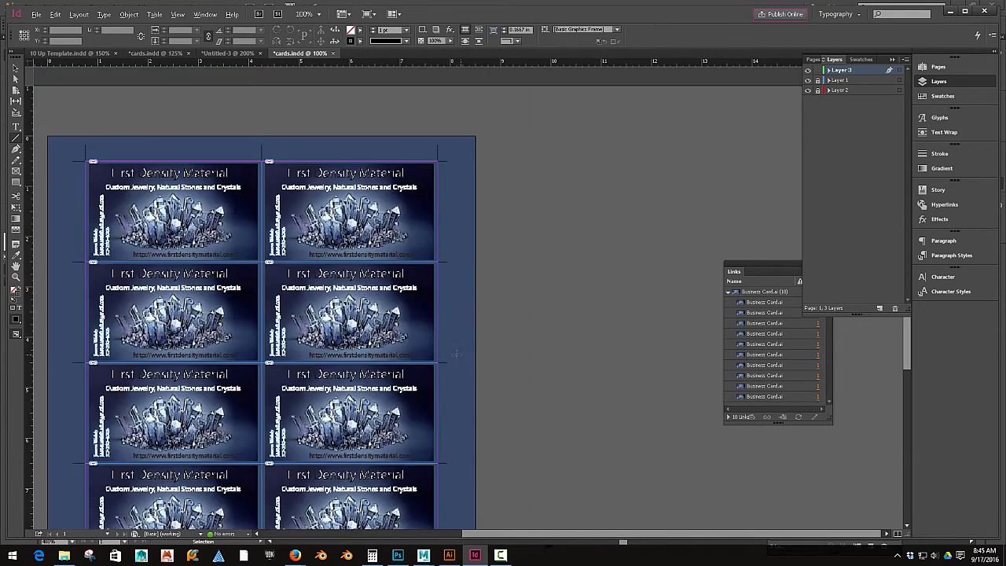
{"action": "scroll", "coordinate": [645, 425], "scroll_direction": "down", "scroll_amount": 2}
{"action": "scroll", "coordinate": [409, 288], "scroll_direction": "up", "scroll_amount": 4}
{"action": "left_click_drag", "start_coordinate": [384, 273], "coordinate": [321, 475]}
{"action": "left_click", "coordinate": [79, 14]}
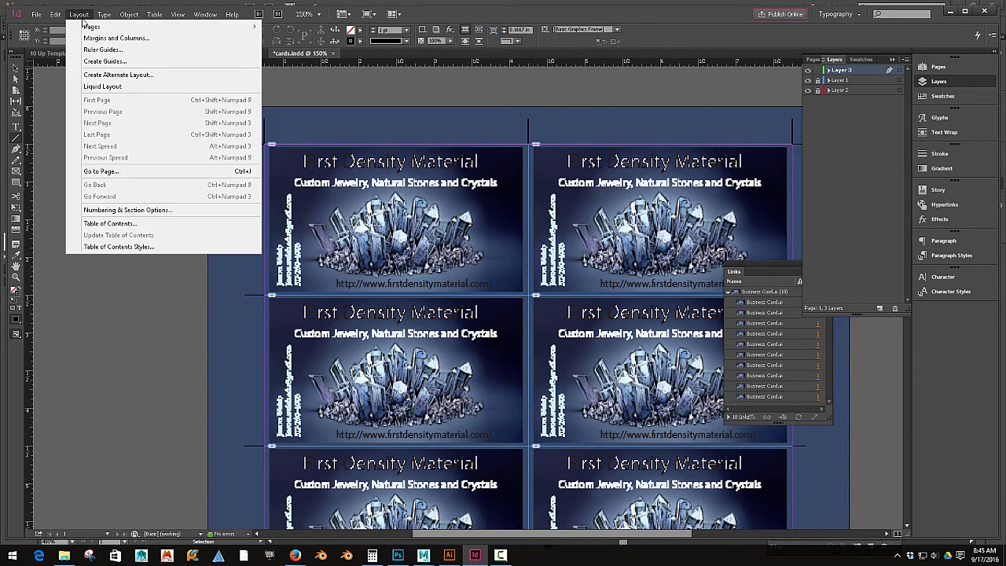
{"action": "left_click", "coordinate": [110, 34]}
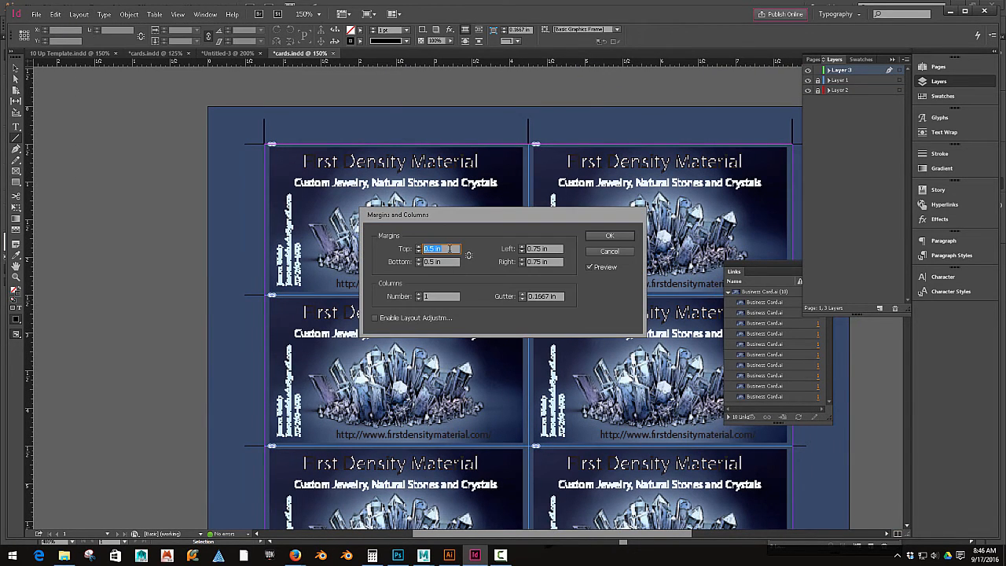
{"action": "type", "text": "0.25"}
{"action": "left_click", "coordinate": [438, 261]}
{"action": "left_click_drag", "start_coordinate": [454, 261], "coordinate": [398, 264]}
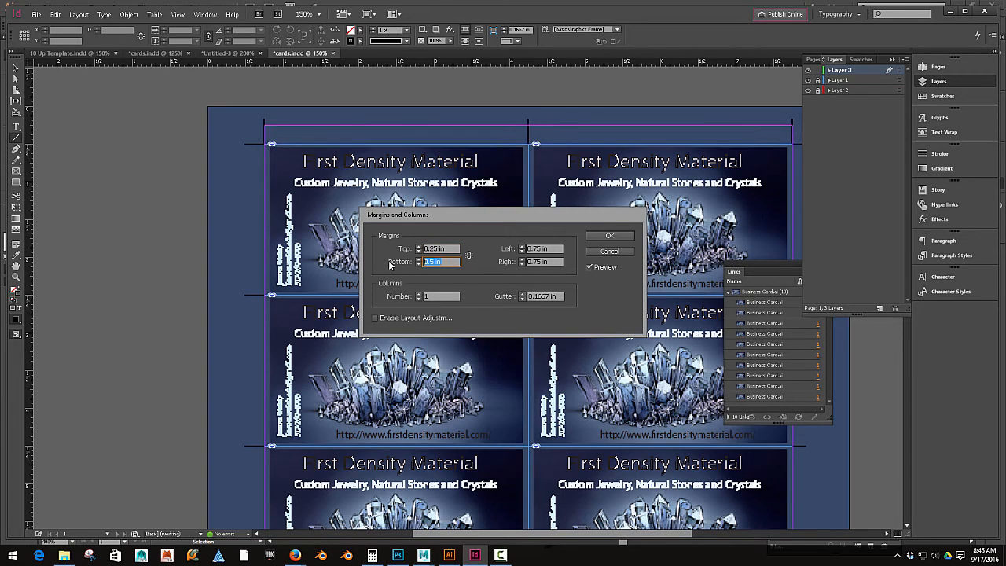
{"action": "left_click", "coordinate": [469, 255]}
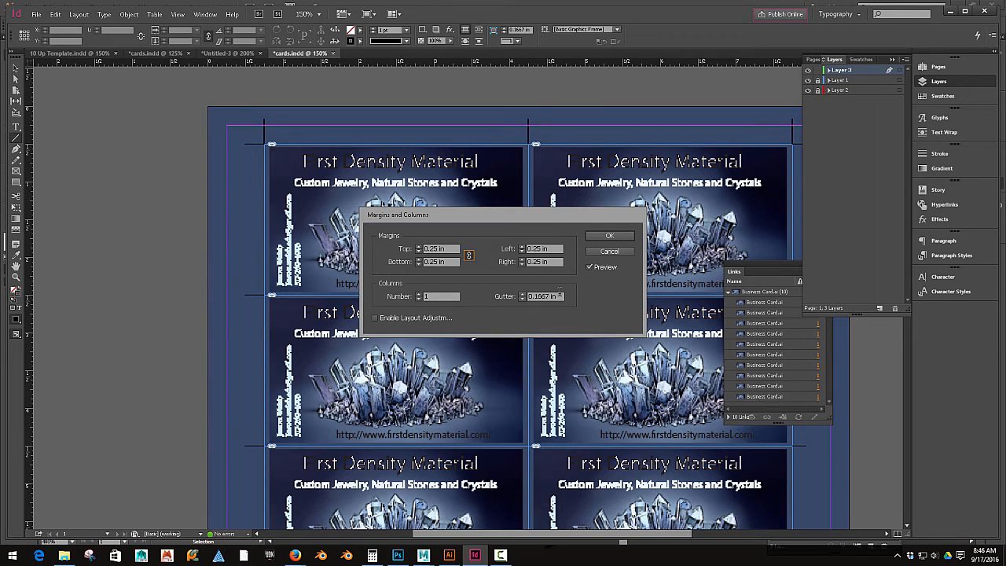
{"action": "left_click", "coordinate": [610, 236]}
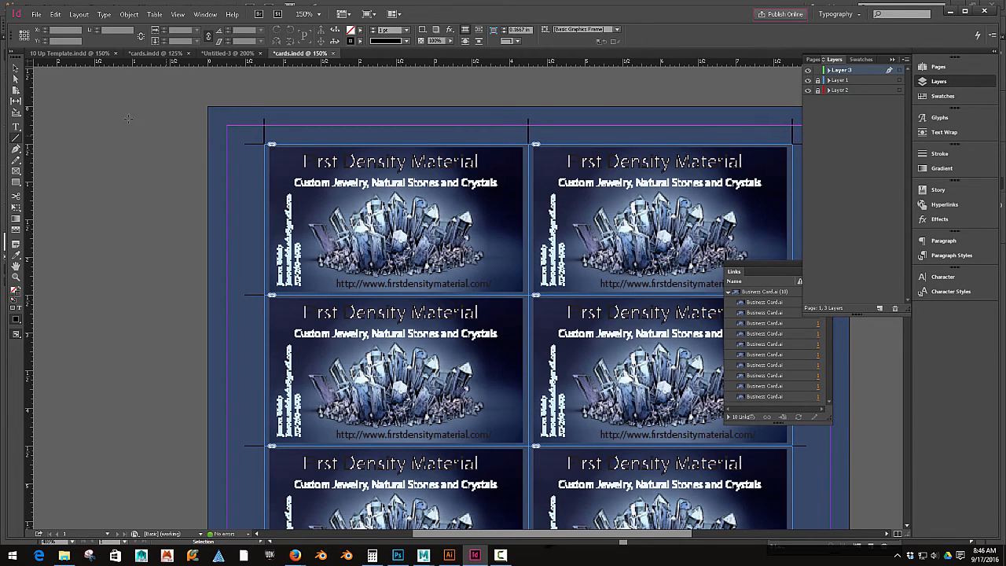
Step: Save the document and package it as cards Folder inside the designer's Final Business folder, including IDML and a High Quality Print PDF
{"action": "left_click", "coordinate": [16, 78]}
{"action": "left_click", "coordinate": [16, 69]}
{"action": "left_click_drag", "start_coordinate": [186, 205], "coordinate": [87, 213]}
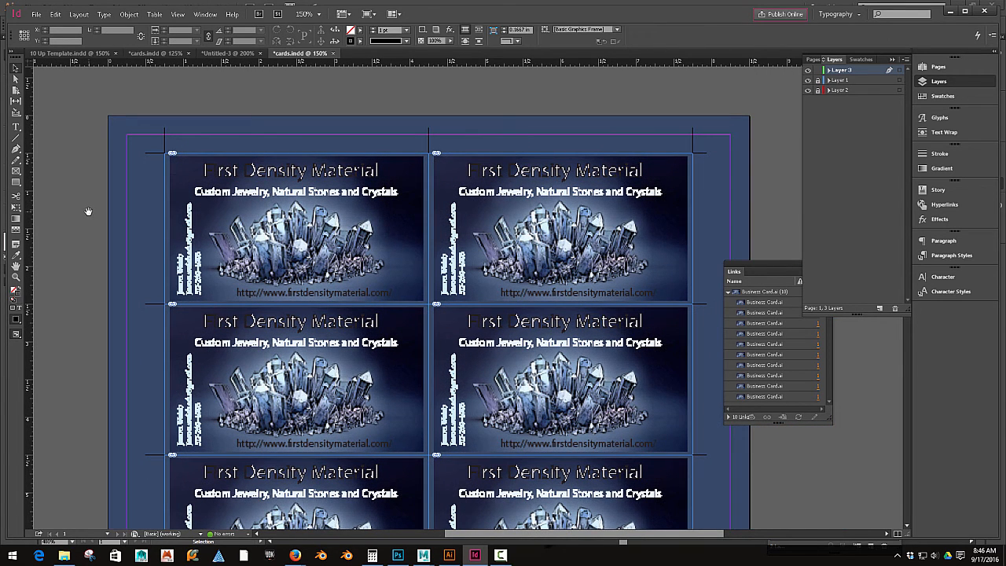
{"action": "left_click", "coordinate": [36, 14]}
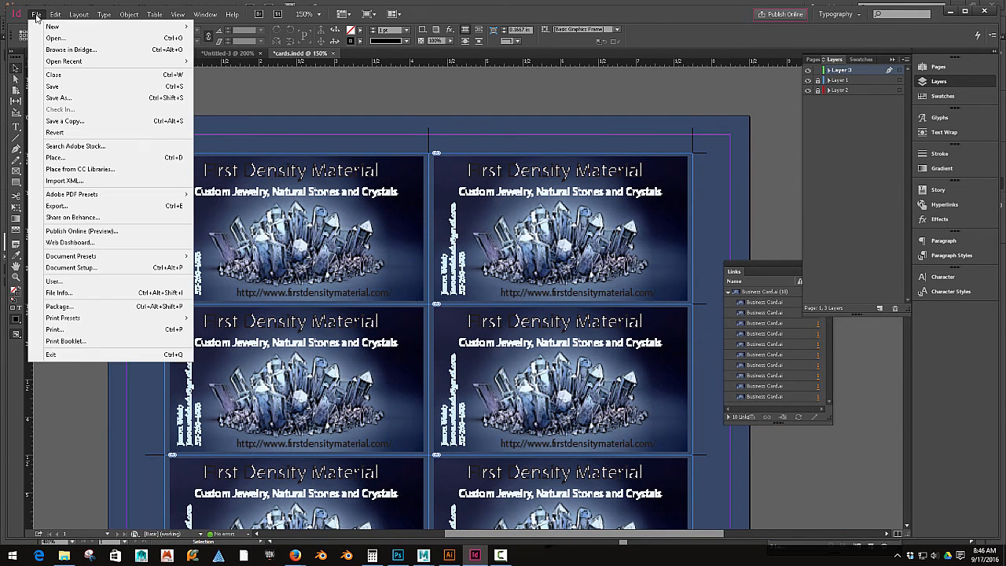
{"action": "left_click", "coordinate": [104, 306]}
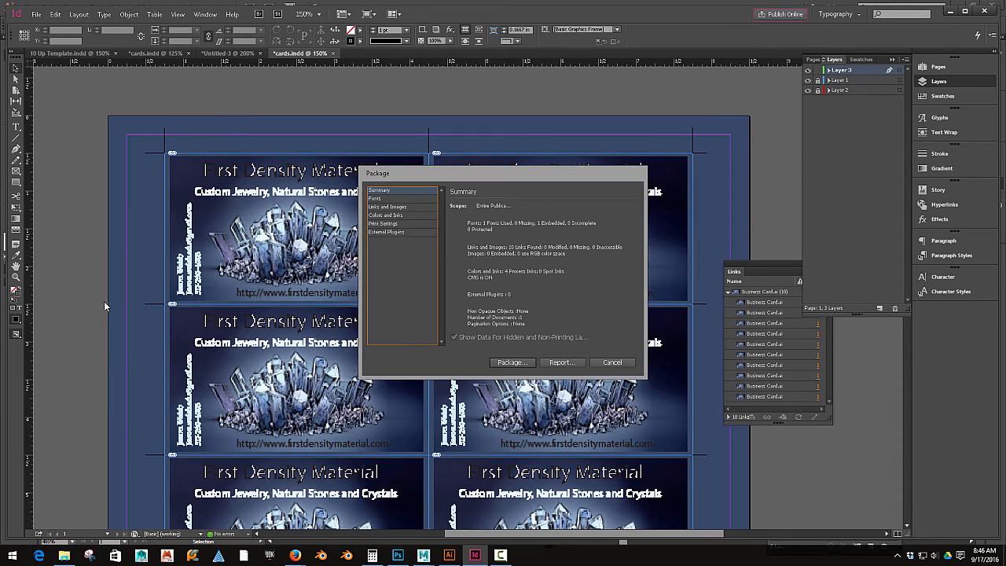
{"action": "left_click", "coordinate": [512, 363]}
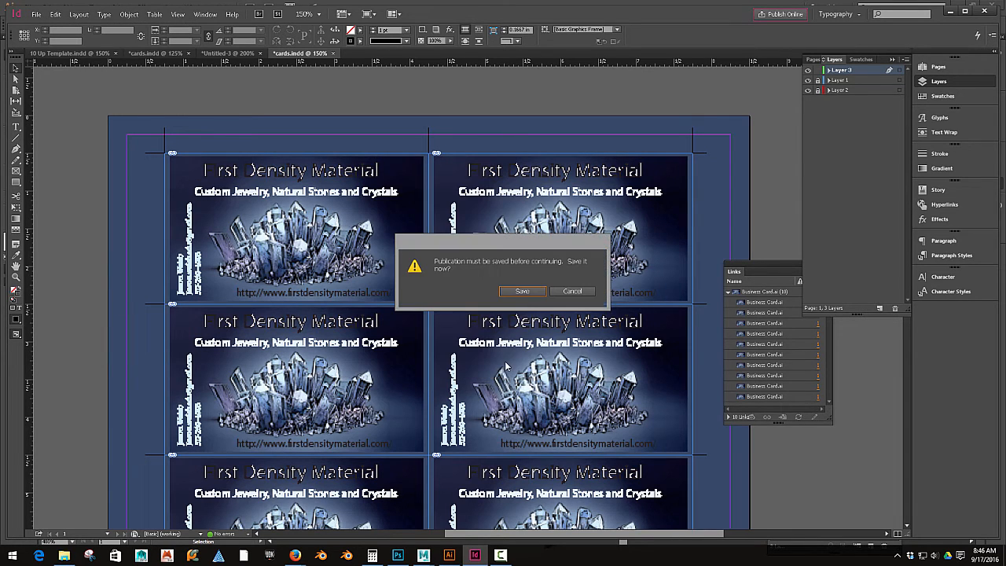
{"action": "left_click", "coordinate": [528, 293]}
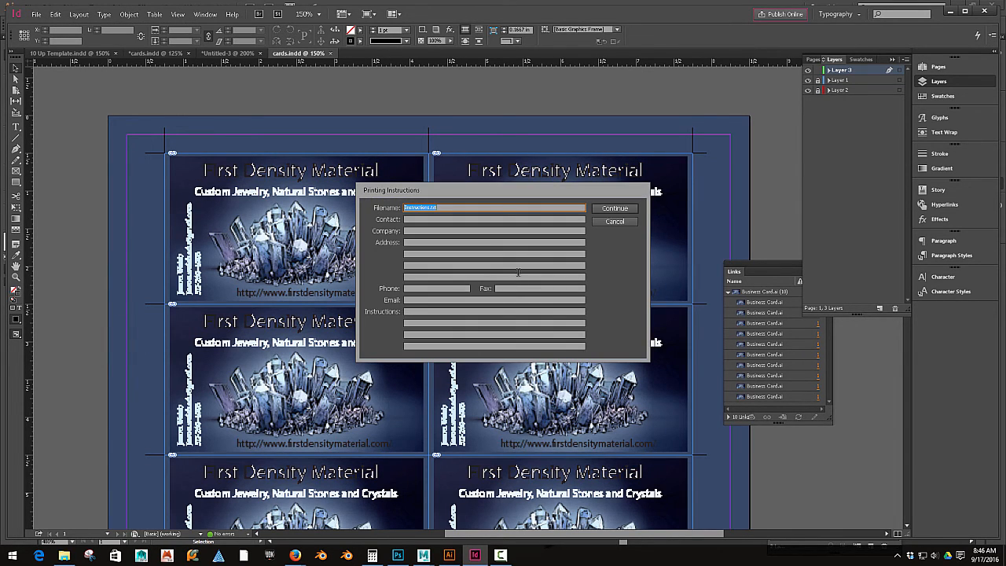
{"action": "left_click", "coordinate": [614, 209]}
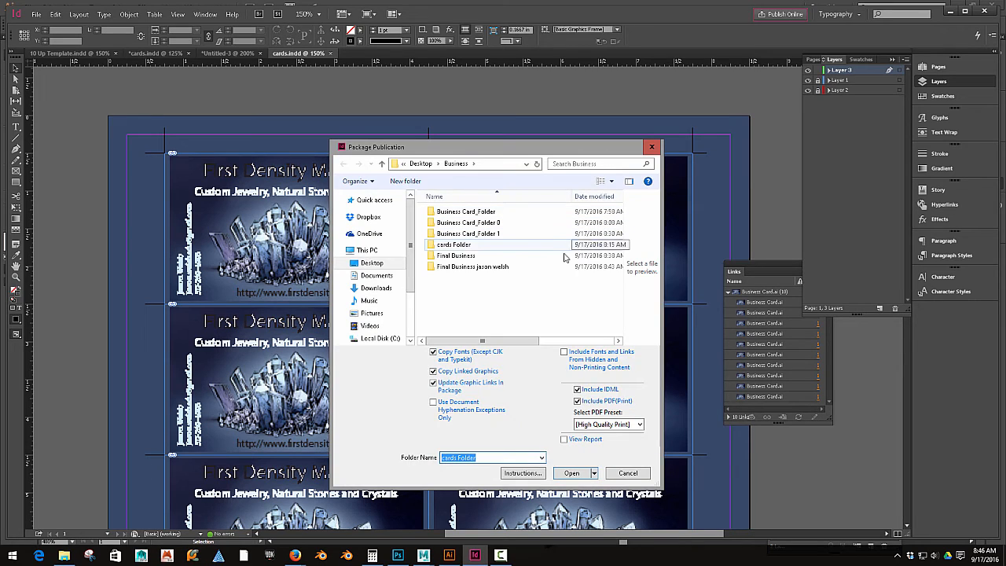
{"action": "left_click", "coordinate": [475, 268]}
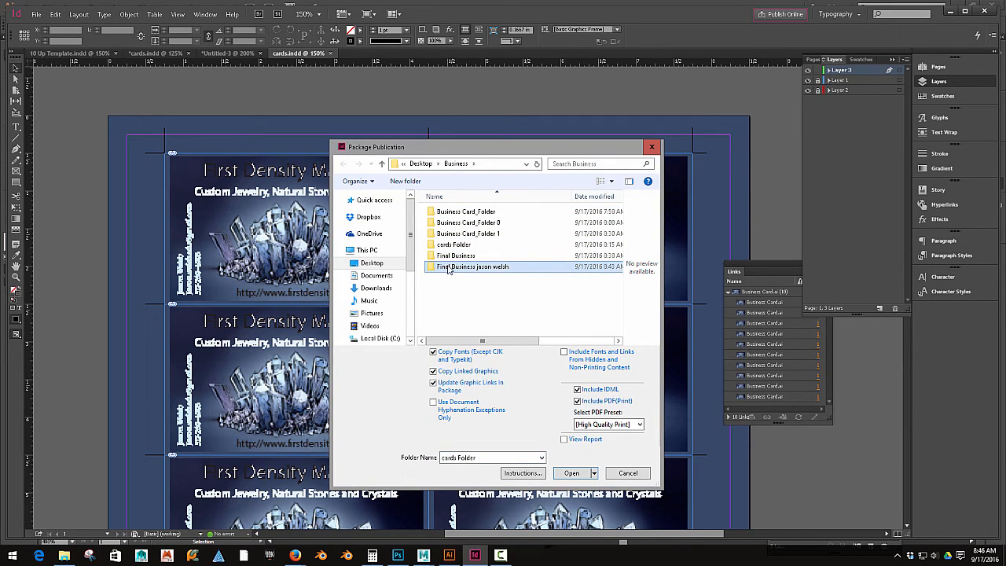
{"action": "left_click", "coordinate": [572, 474]}
{"action": "left_click", "coordinate": [571, 473]}
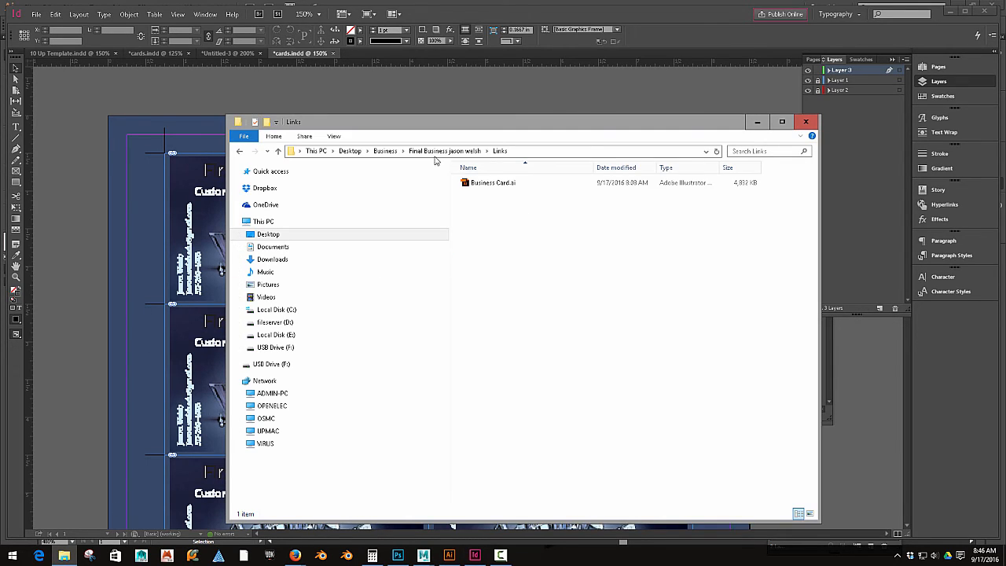
Step: Browse the Final Business output folder and its Links subfolder in File Explorer, then close the window
{"action": "left_click", "coordinate": [385, 151]}
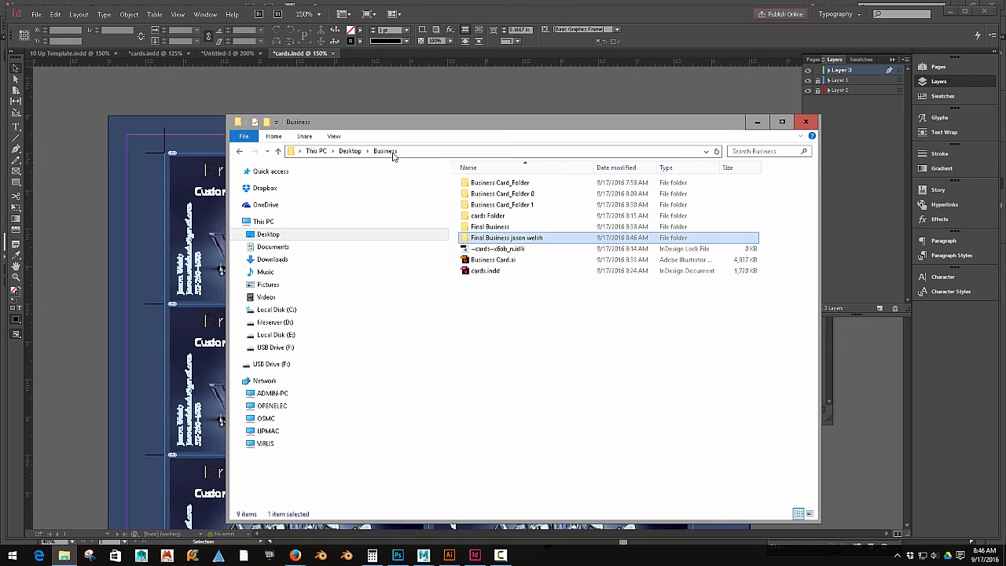
{"action": "double_click", "coordinate": [493, 238]}
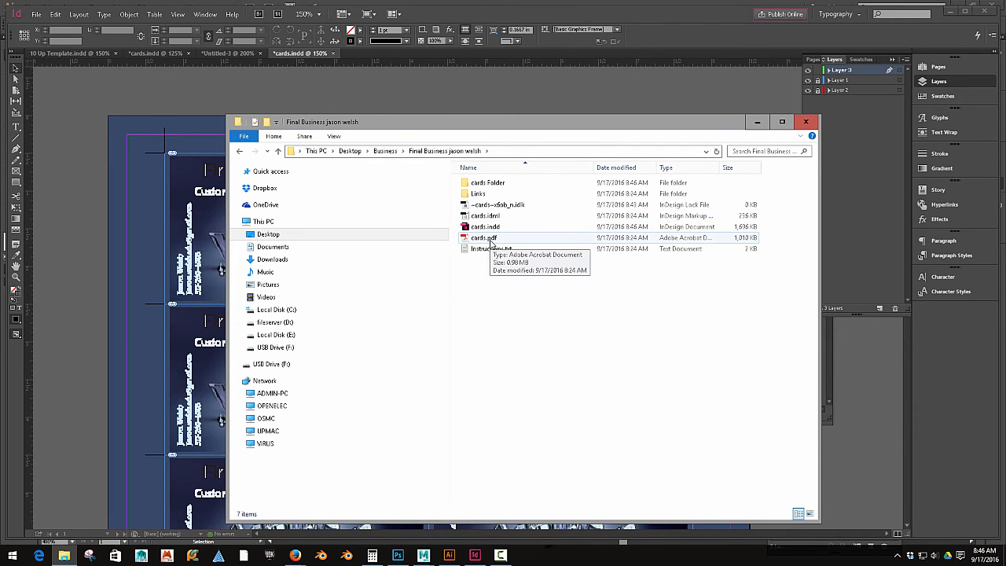
{"action": "double_click", "coordinate": [478, 193]}
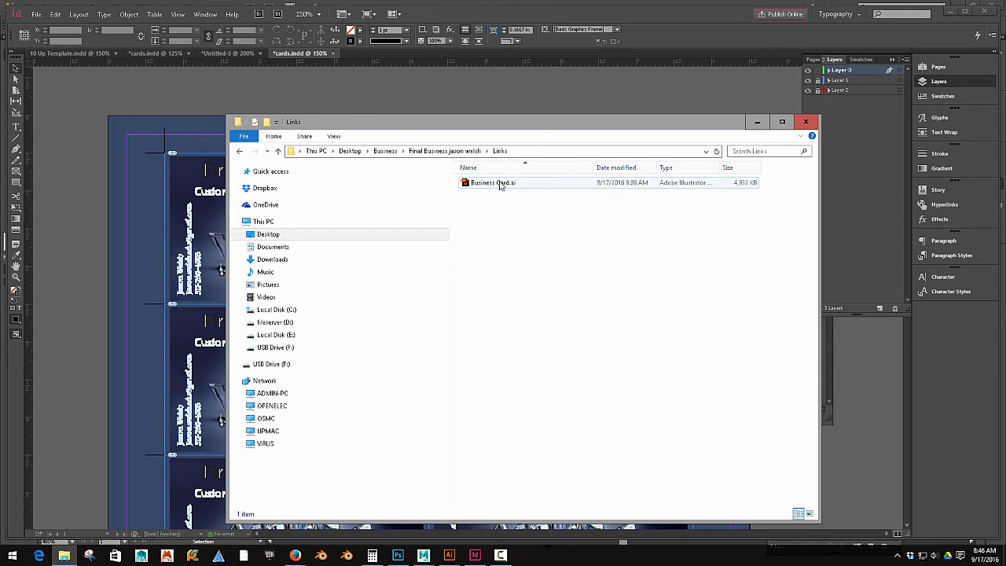
{"action": "left_click", "coordinate": [239, 151]}
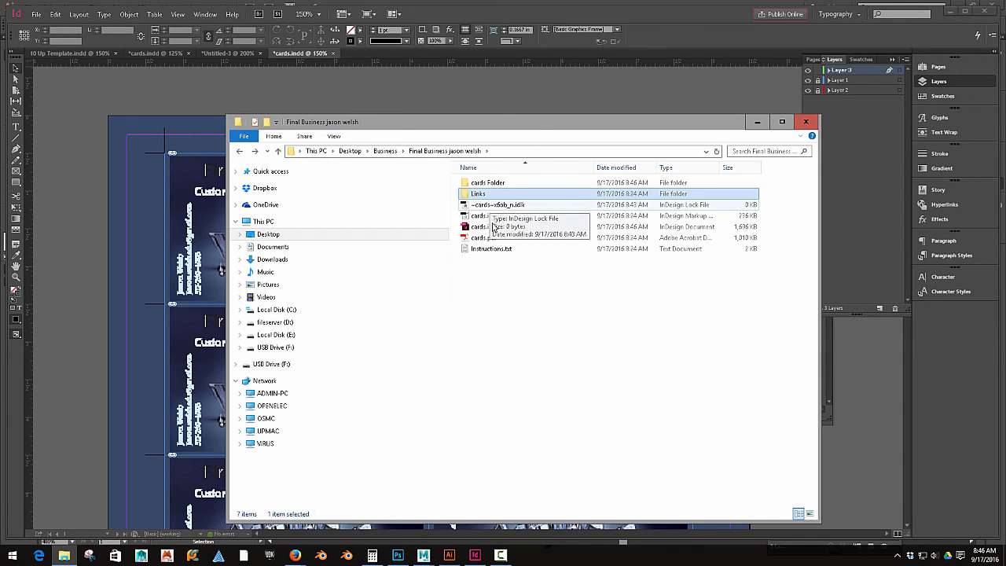
{"action": "left_click", "coordinate": [239, 150]}
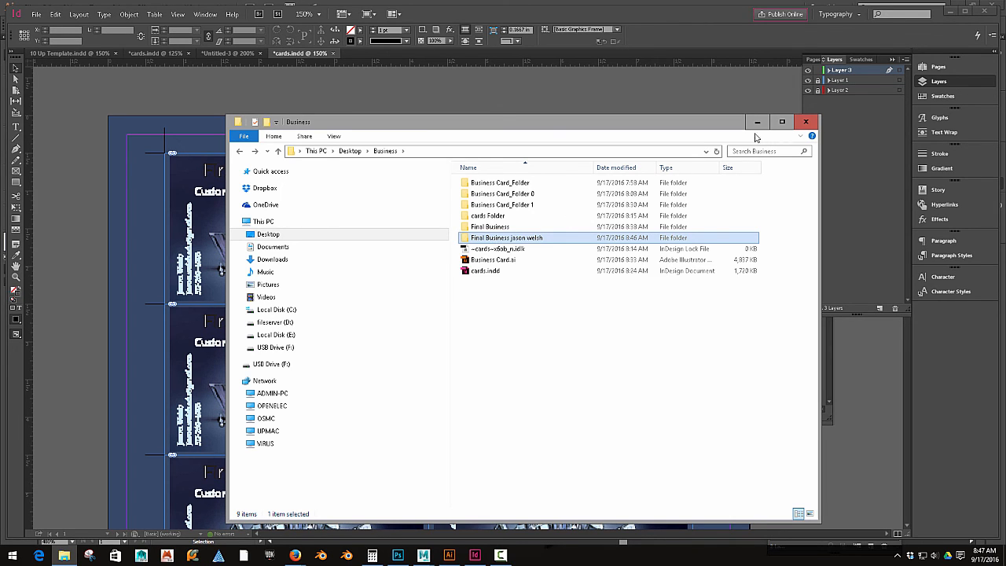
{"action": "left_click", "coordinate": [806, 122]}
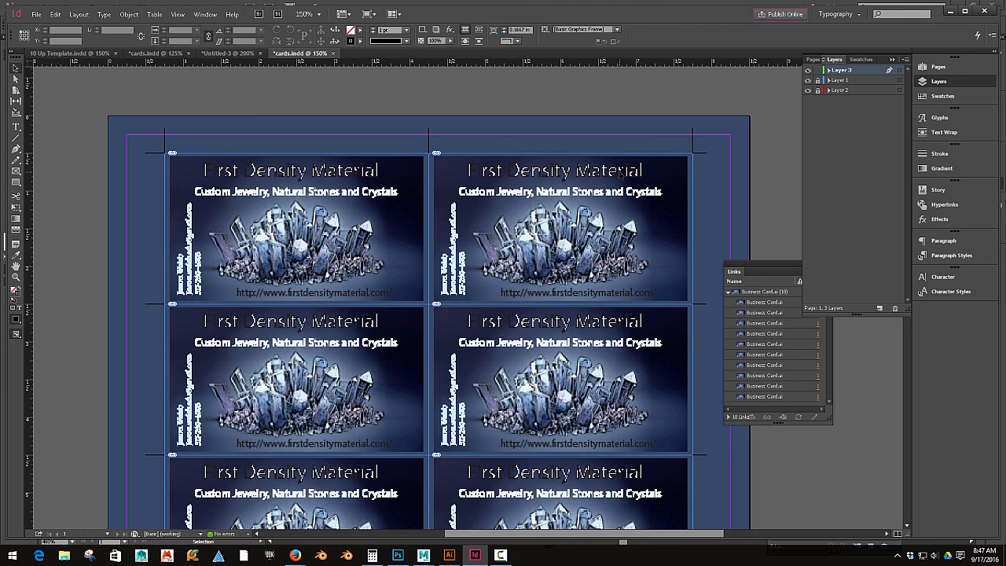